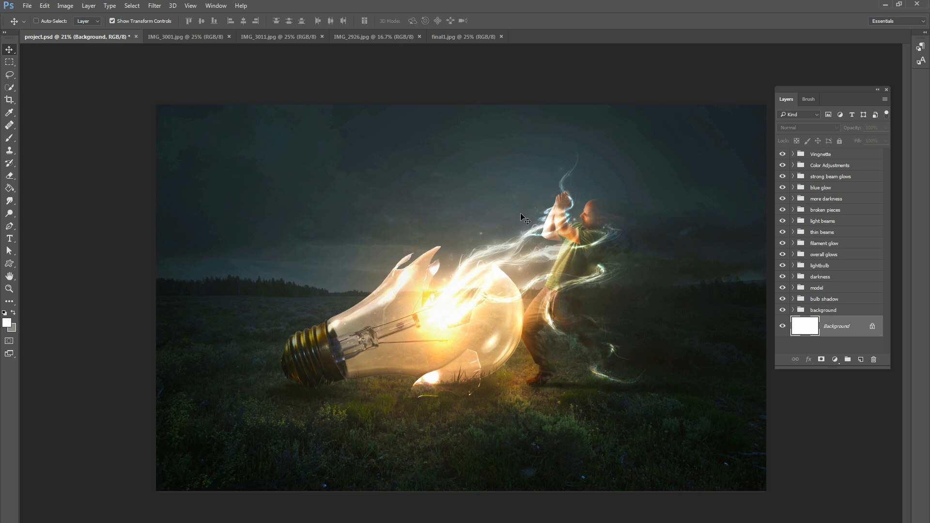
# Review the source photos IMG_3001.jpg, IMG_3011.jpg and IMG_2926.jpg, and return to the composite project.psd.
pyautogui.click(216, 38)
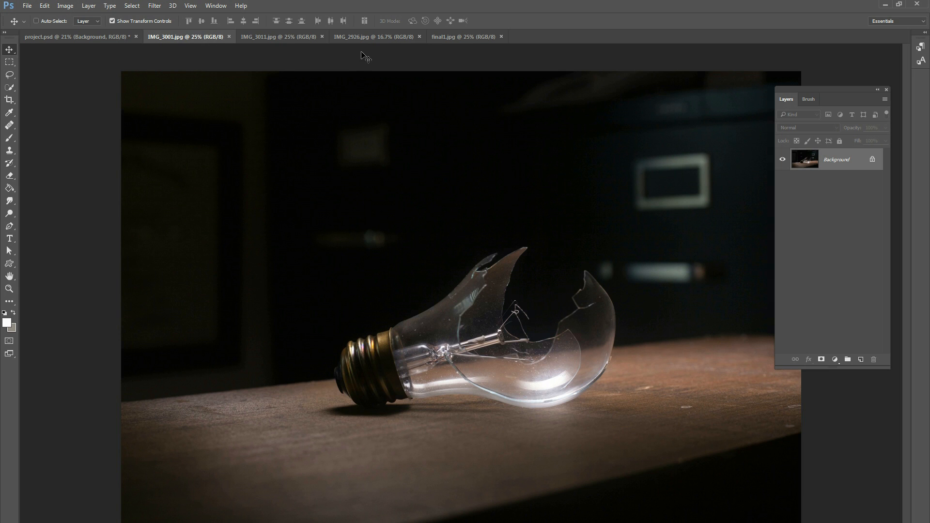
pyautogui.click(290, 40)
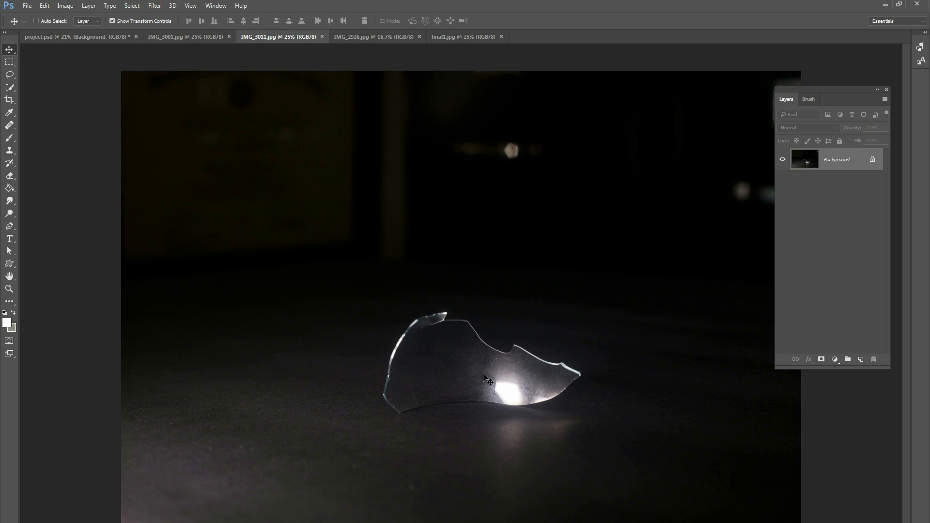
pyautogui.click(379, 37)
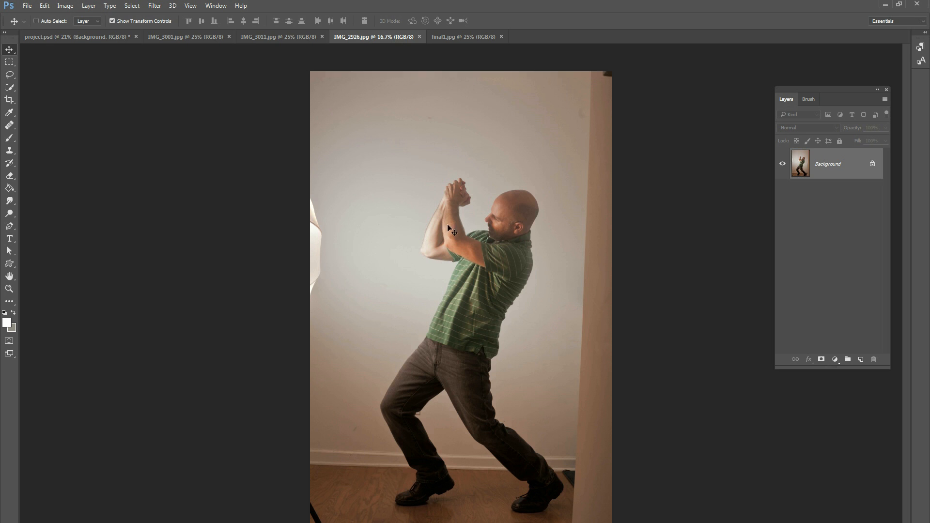
pyautogui.click(83, 36)
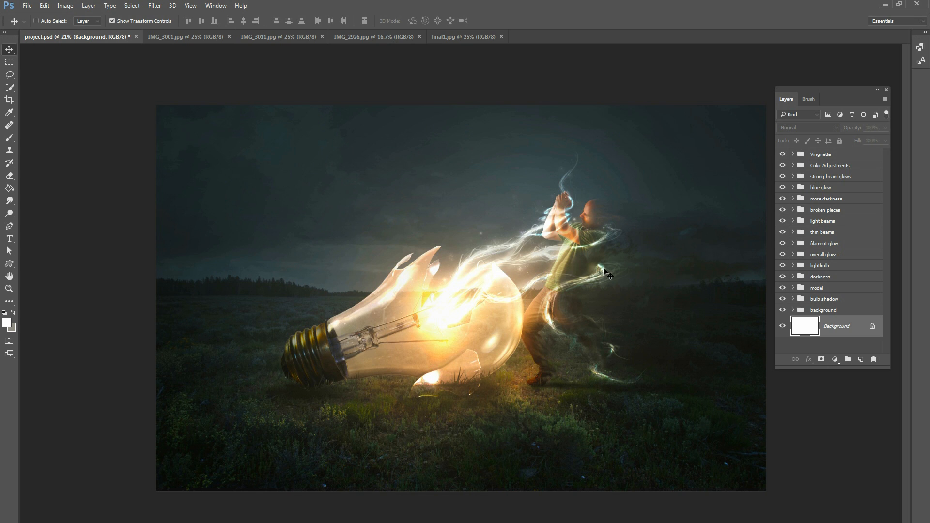
# Hide the Vingnette and Color Adjustments groups together with the layers inside them.
pyautogui.click(793, 155)
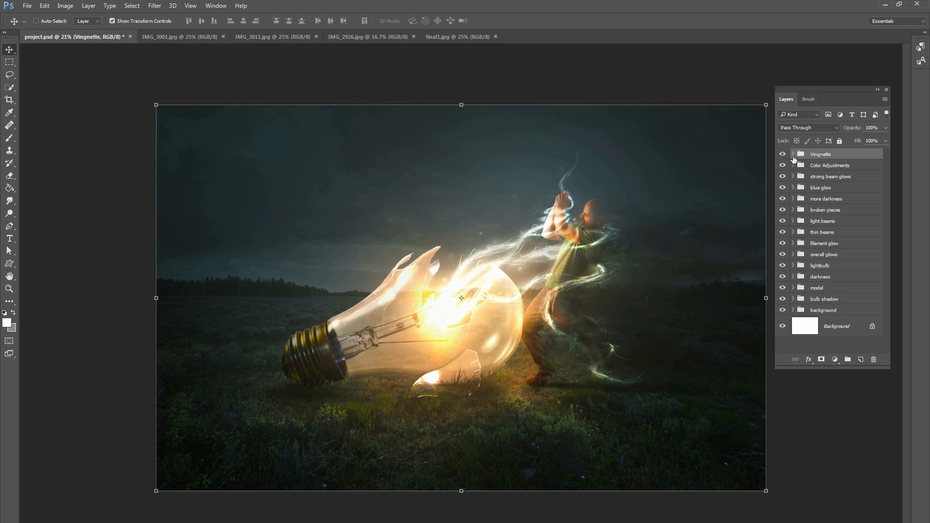
pyautogui.click(793, 154)
pyautogui.click(792, 154)
pyautogui.click(782, 154)
pyautogui.click(792, 166)
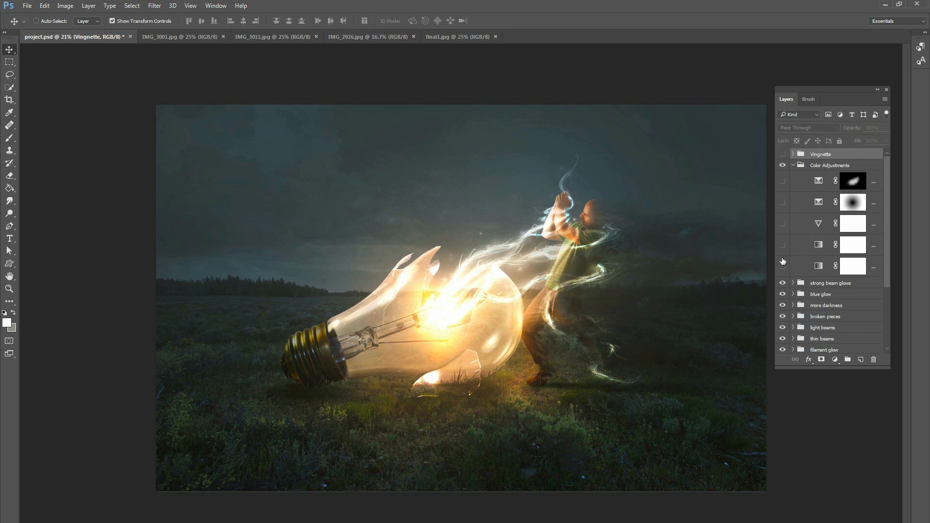
pyautogui.click(782, 165)
pyautogui.click(793, 166)
# Hide the strong beam glows and blue glow groups together with their layers.
pyautogui.click(792, 177)
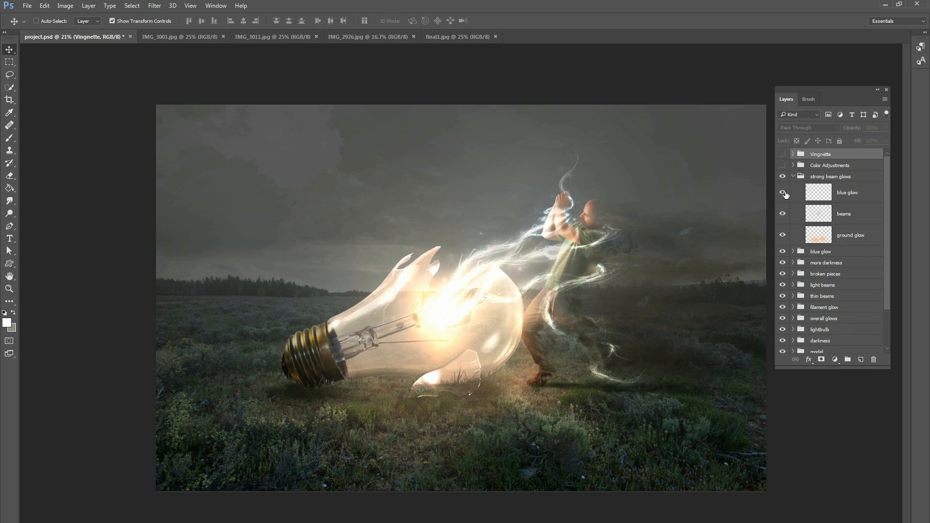
pyautogui.click(782, 176)
pyautogui.click(792, 176)
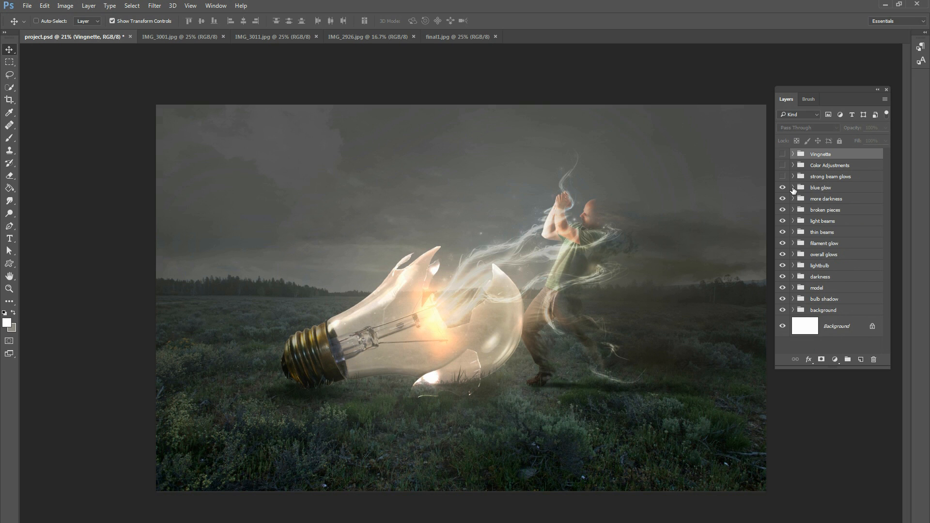
pyautogui.click(793, 189)
pyautogui.click(793, 188)
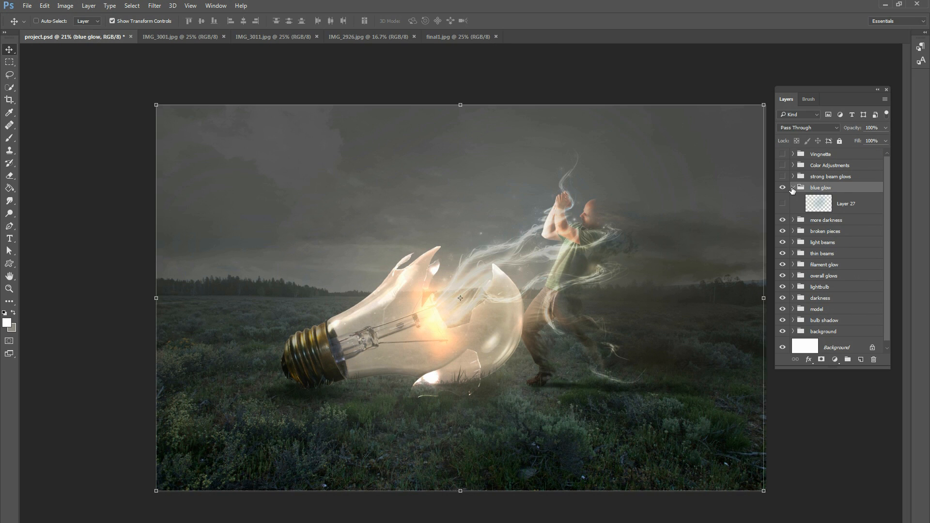
pyautogui.click(782, 187)
pyautogui.click(793, 187)
# Hide the more darkness and broken pieces groups, including each layer inside them.
pyautogui.click(793, 199)
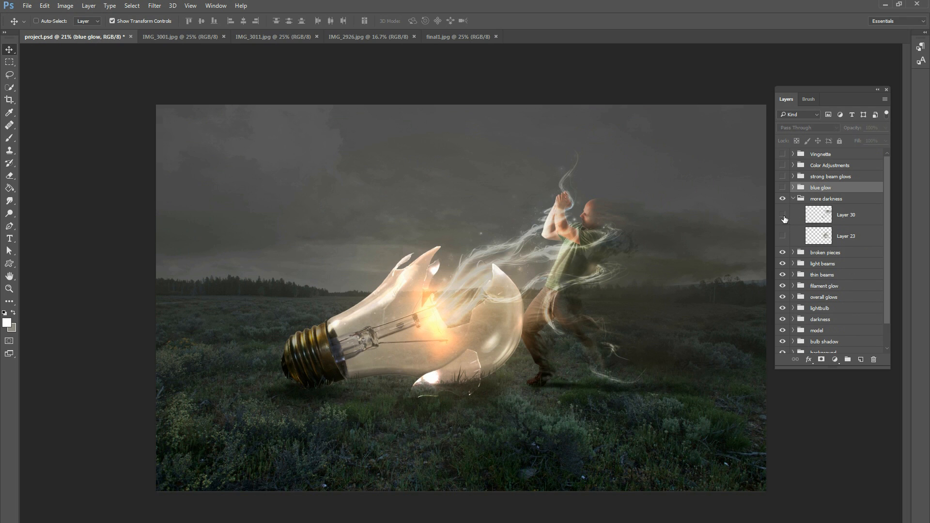
pyautogui.click(792, 199)
pyautogui.click(793, 210)
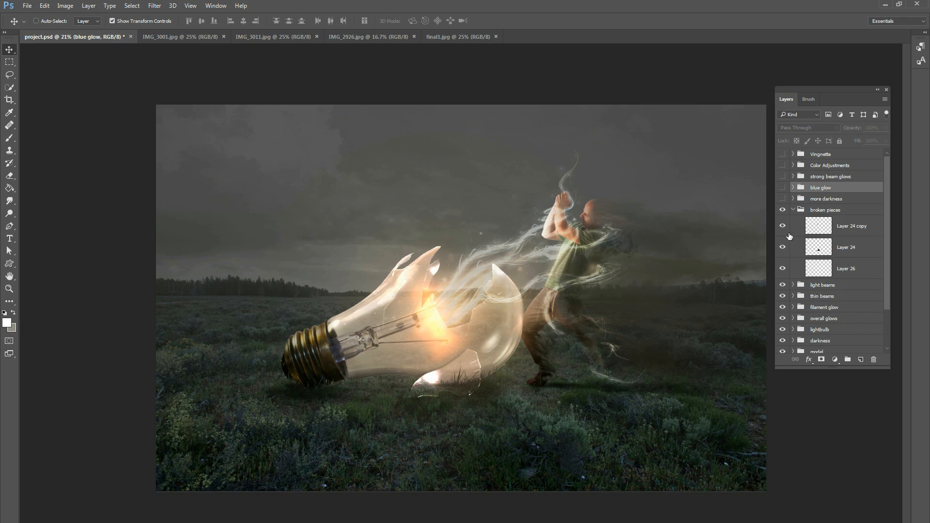
pyautogui.moveTo(782, 247); pyautogui.dragTo(782, 269)
pyautogui.click(792, 214)
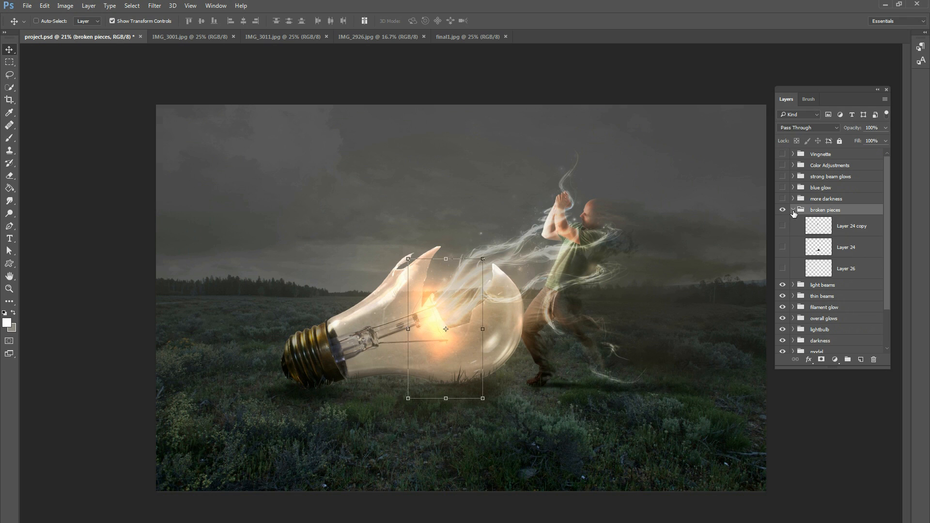
pyautogui.click(793, 209)
pyautogui.click(782, 210)
# Hide the light beams and thin beams groups, including the sparks, beam glow, main beam and thin beams layers.
pyautogui.click(793, 221)
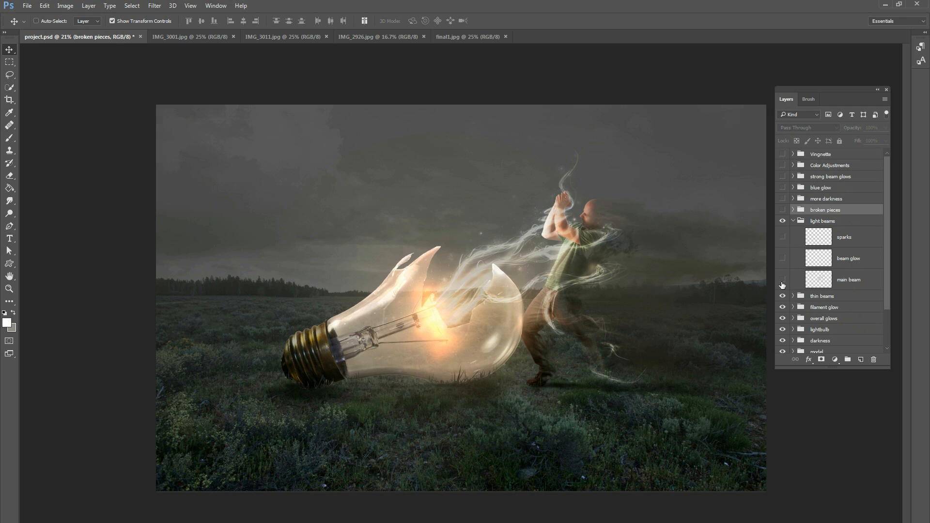
pyautogui.click(782, 283)
pyautogui.click(793, 221)
pyautogui.click(793, 232)
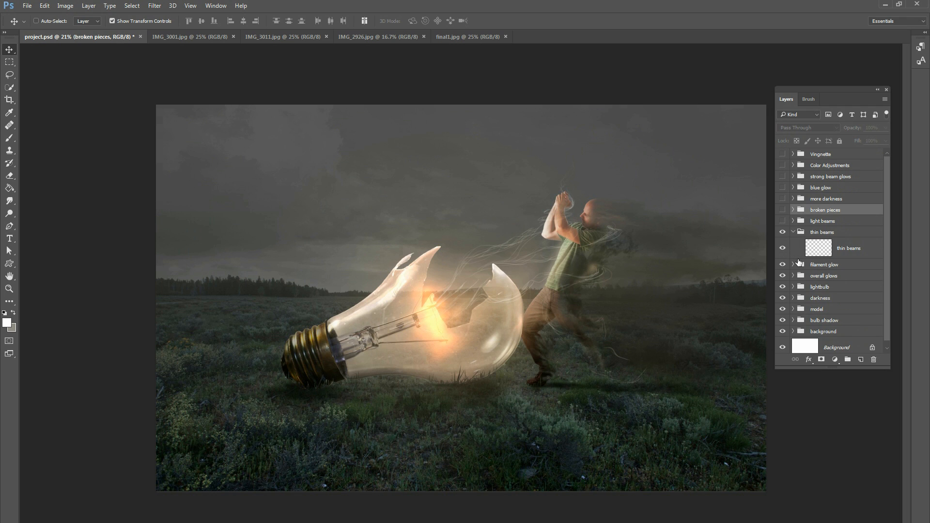
pyautogui.click(782, 232)
pyautogui.click(793, 232)
# Hide the filament glow and overall glows groups with all the glow layers they contain.
pyautogui.click(793, 243)
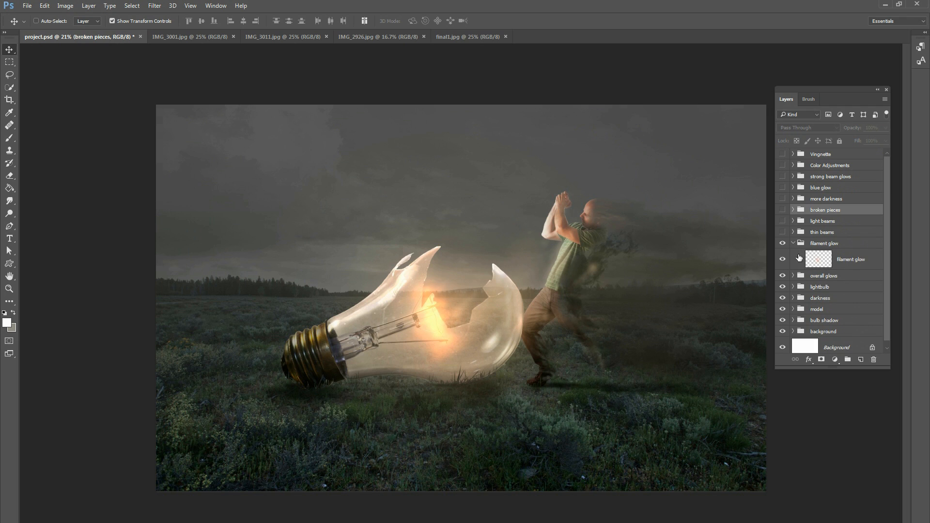
pyautogui.click(783, 260)
pyautogui.click(793, 243)
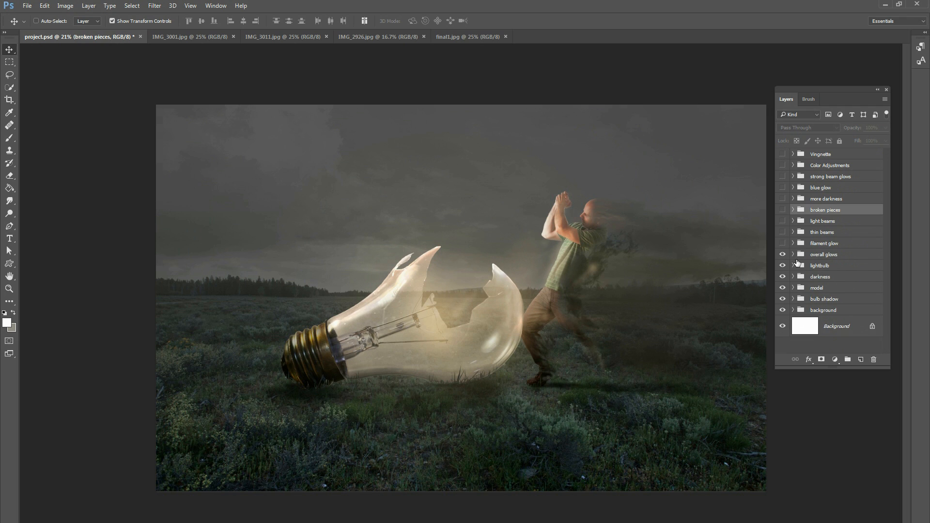
pyautogui.click(793, 255)
pyautogui.click(782, 255)
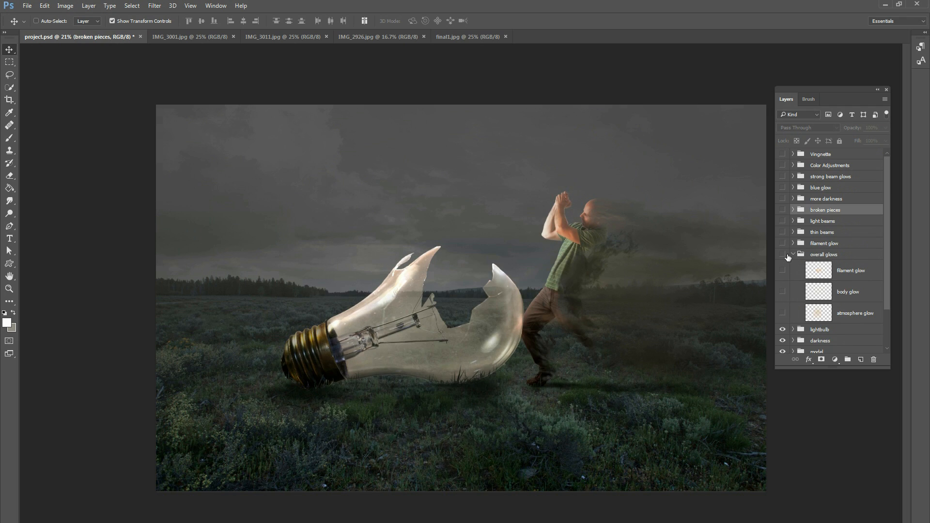
pyautogui.click(792, 254)
# Hide the lightbulb group and the darkness group with its layers.
pyautogui.click(796, 267)
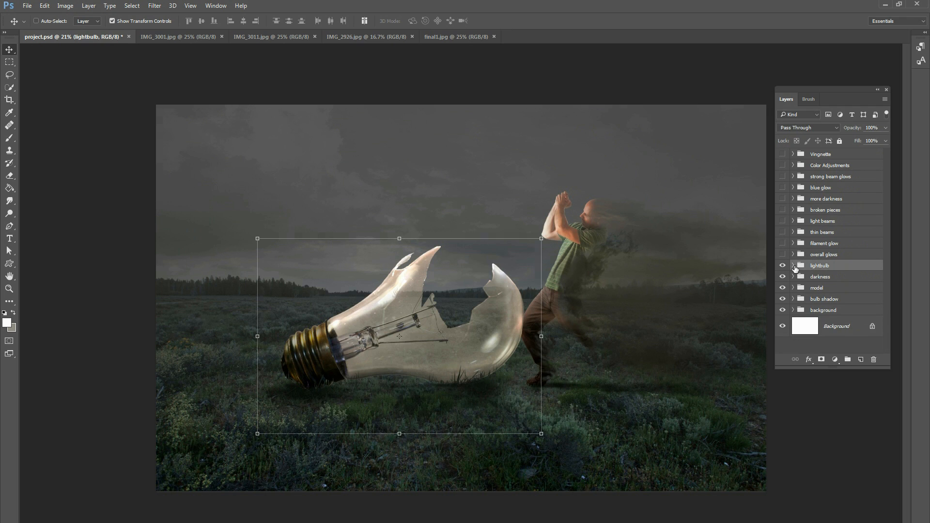
pyautogui.click(793, 265)
pyautogui.click(793, 265)
pyautogui.click(782, 265)
pyautogui.click(793, 276)
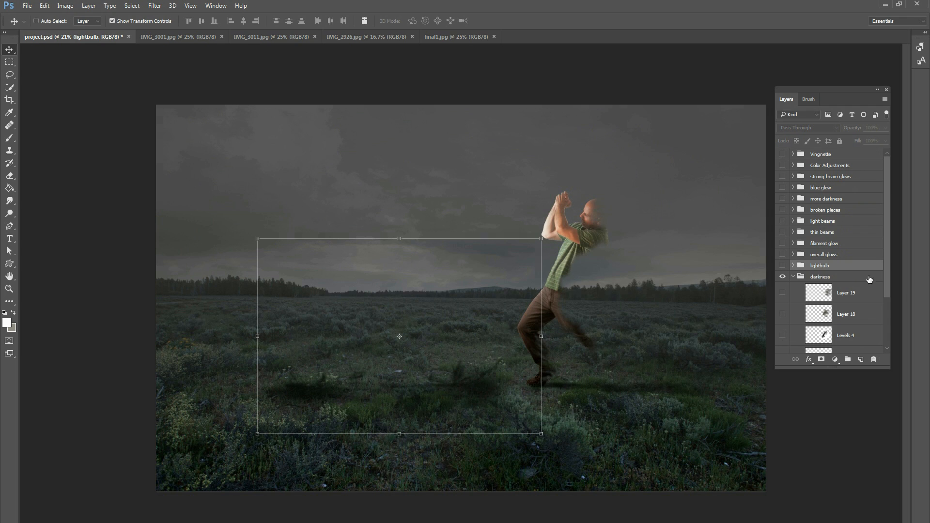
pyautogui.click(793, 276)
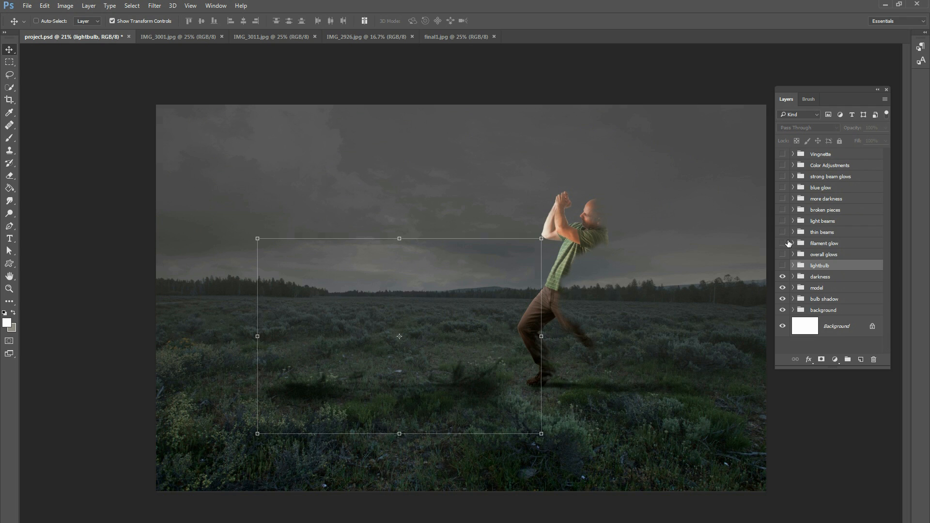
# Hide the model group with its man and shadow layers, and disable the man layer's mask.
pyautogui.click(793, 287)
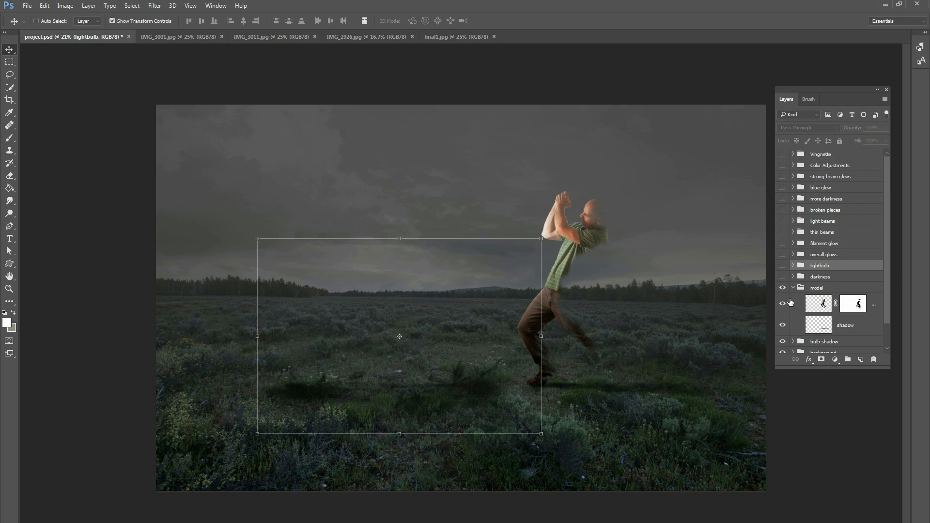
pyautogui.moveTo(785, 305); pyautogui.dragTo(782, 325)
pyautogui.rightClick(848, 304)
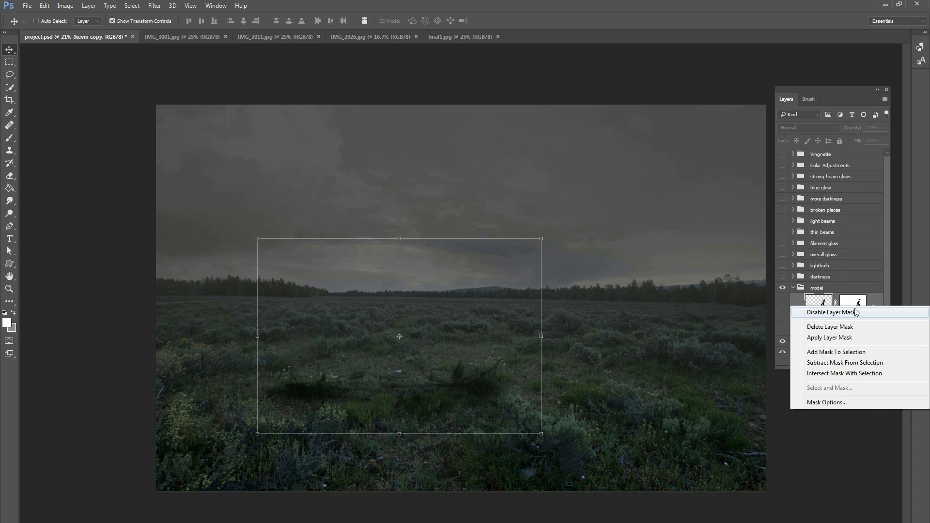
pyautogui.click(844, 312)
pyautogui.click(792, 289)
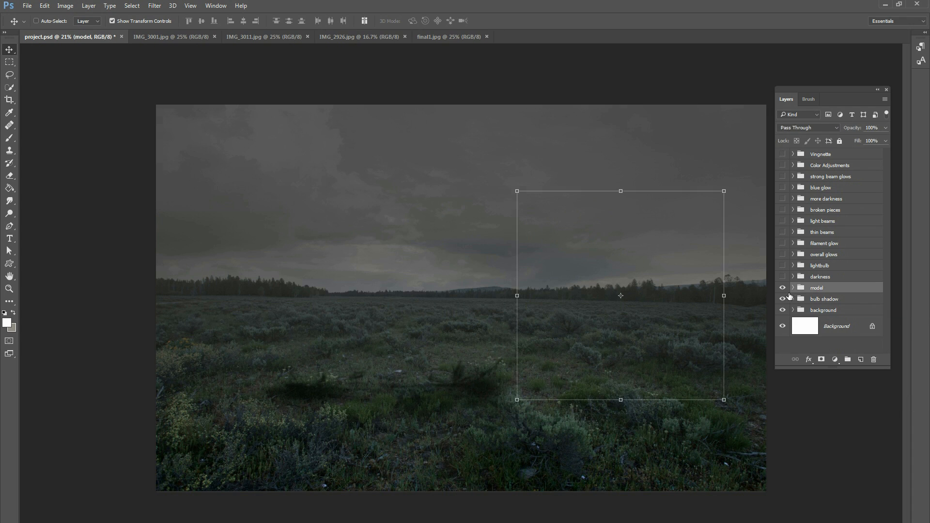
pyautogui.click(783, 288)
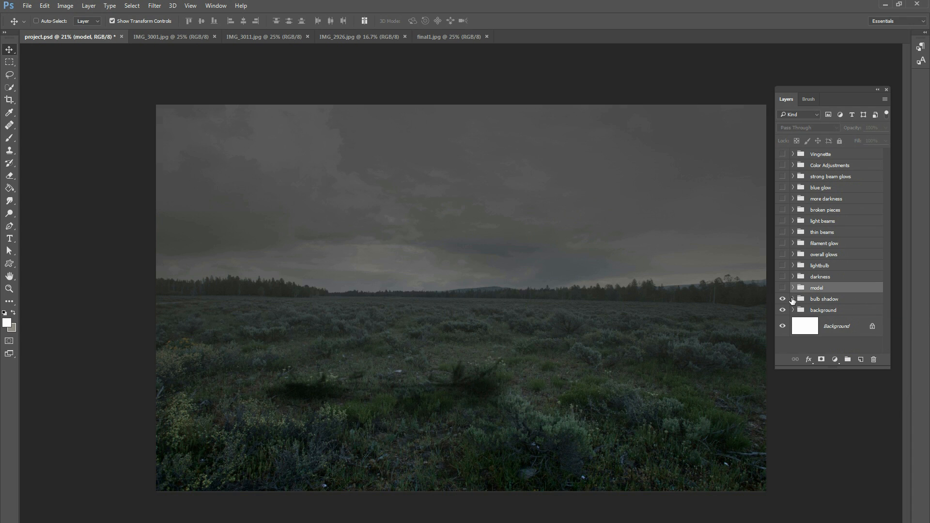
# Hide the bulb shadow layer and its group, leaving only the background scene.
pyautogui.click(792, 299)
pyautogui.click(783, 316)
pyautogui.click(792, 299)
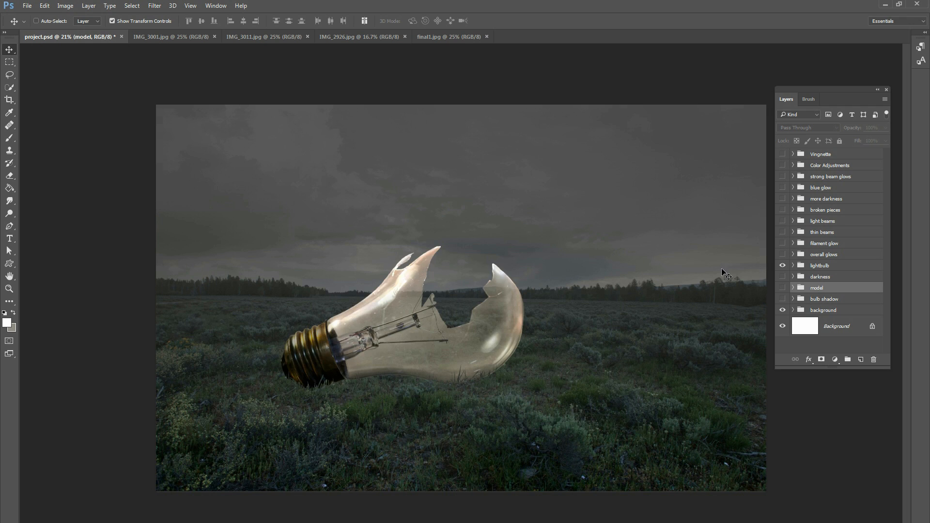
# Show the bulb shadow group and its layer beneath the lightbulb on the grass.
pyautogui.click(813, 265)
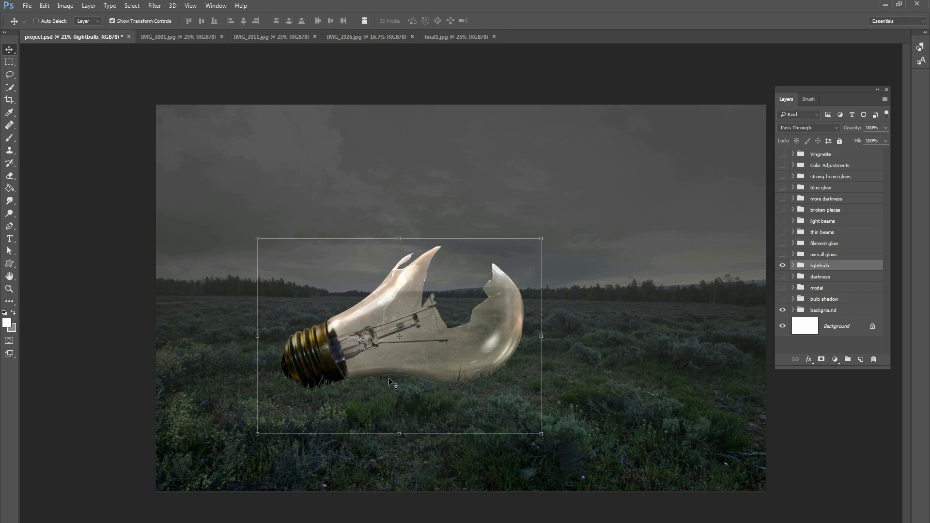
pyautogui.hotkey('ctrl', '+')
pyautogui.hotkey('ctrl', '+')
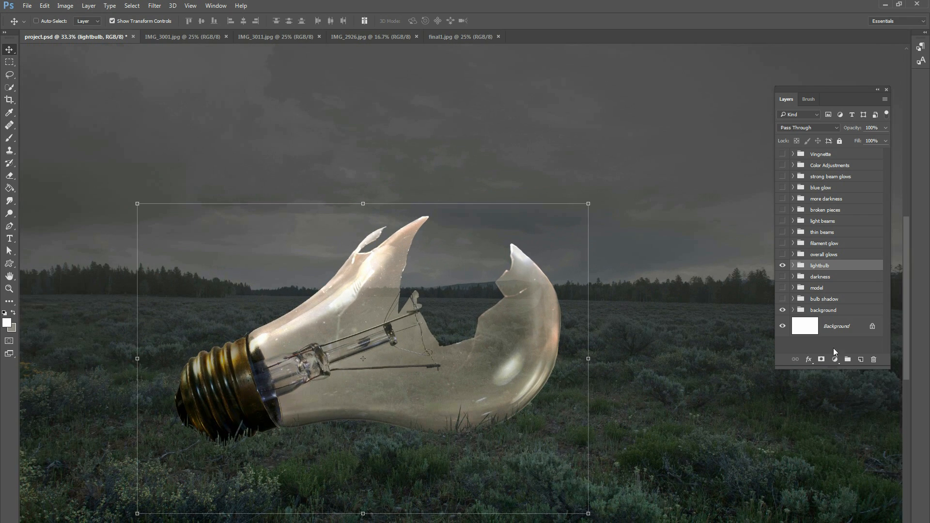
pyautogui.moveTo(640, 398); pyautogui.dragTo(650, 316)
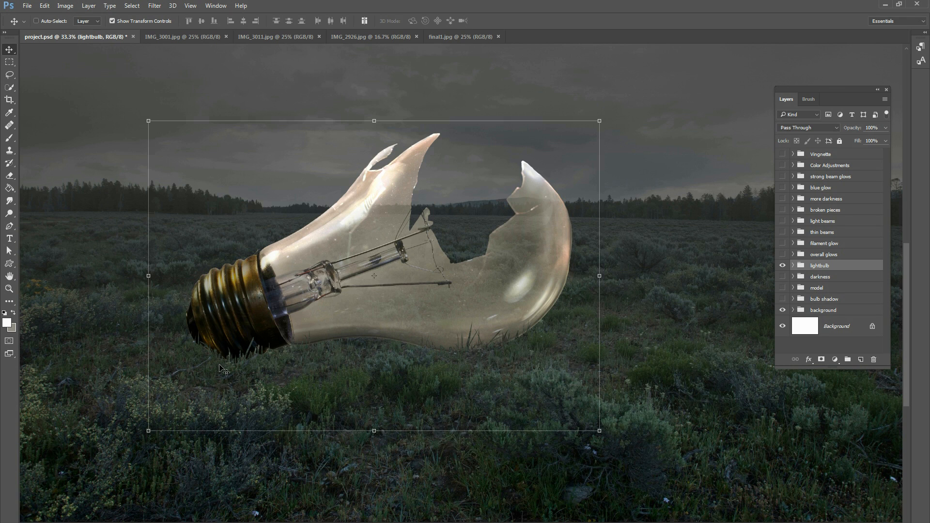
pyautogui.click(793, 298)
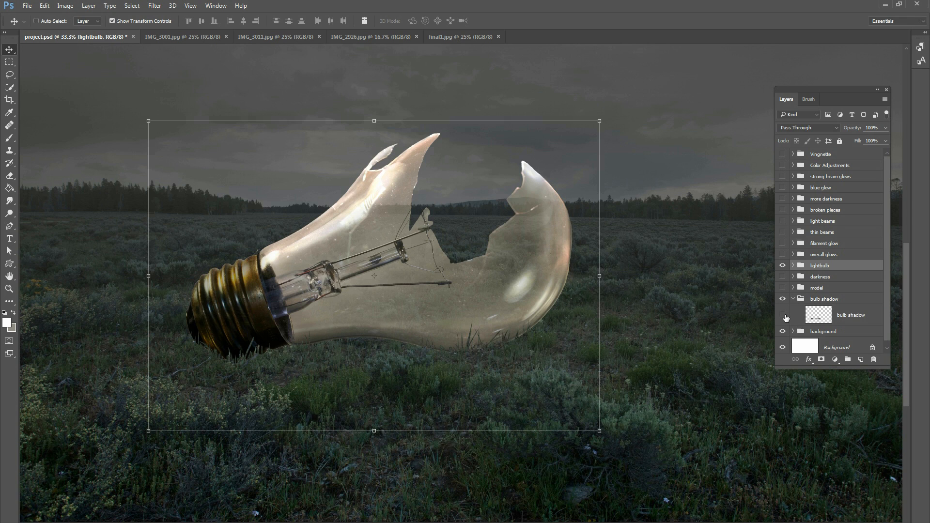
pyautogui.click(793, 299)
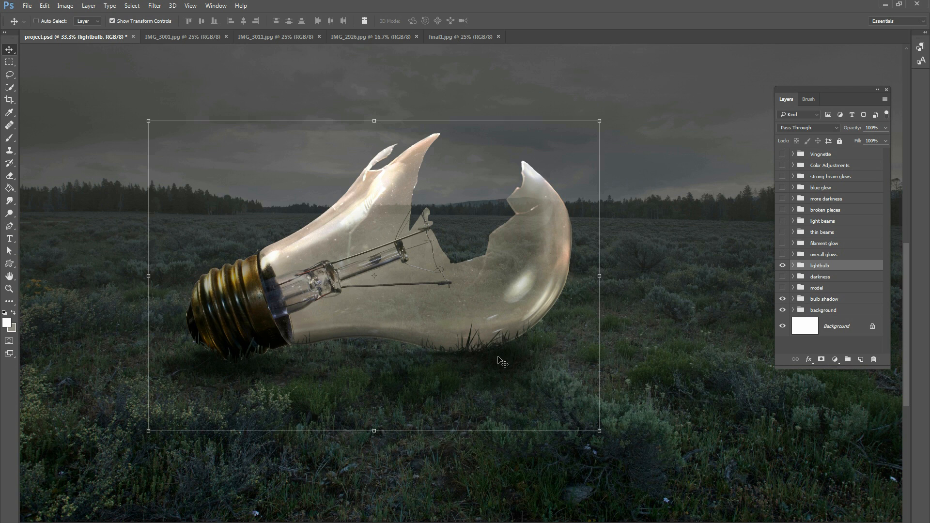
pyautogui.hotkey('ctrl', '-')
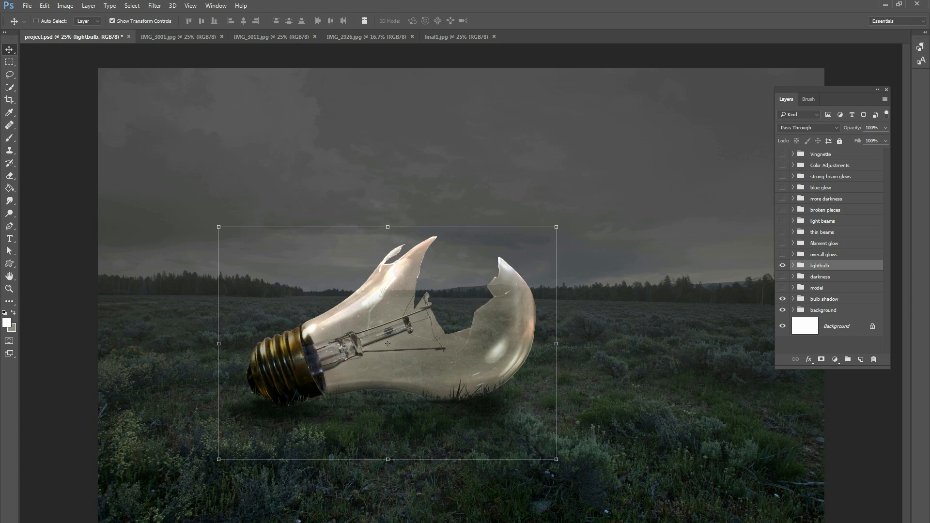
pyautogui.hotkey('ctrl', '-')
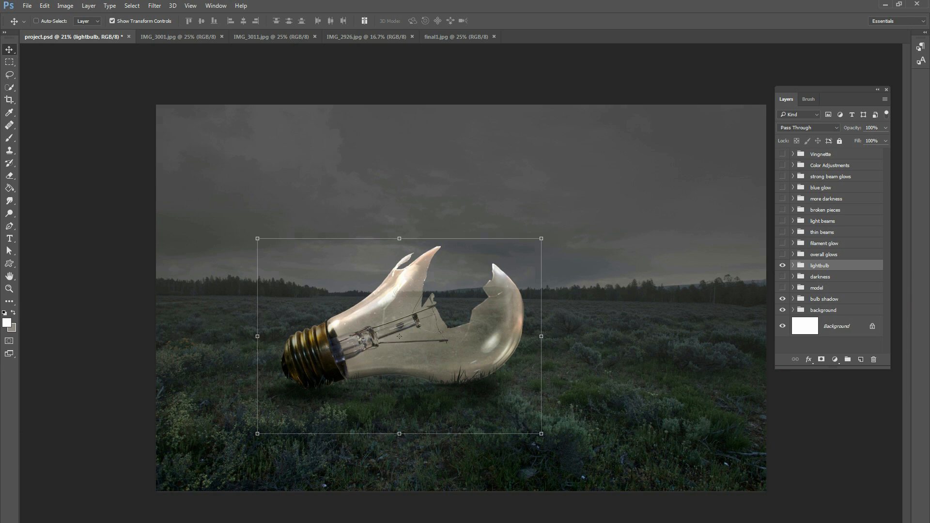
# Show the man layer in the model group along with his shadow layer.
pyautogui.click(801, 321)
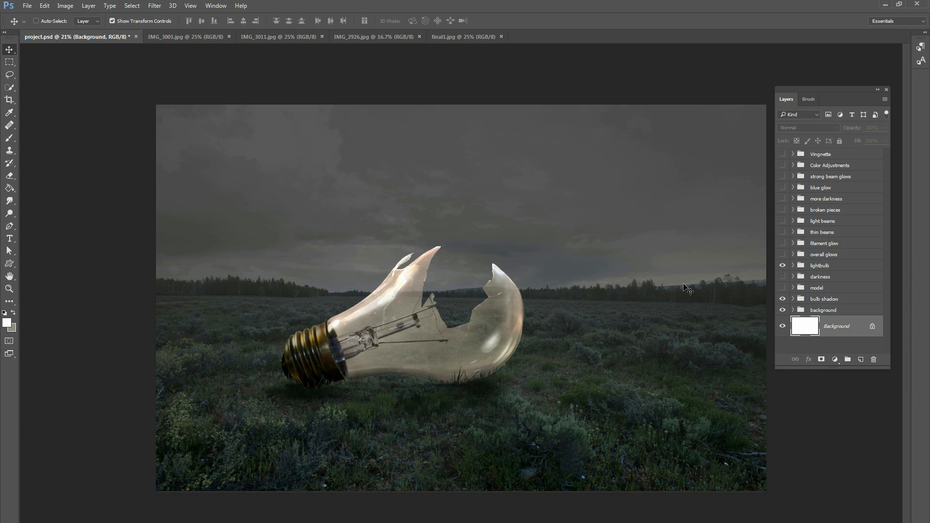
pyautogui.click(793, 288)
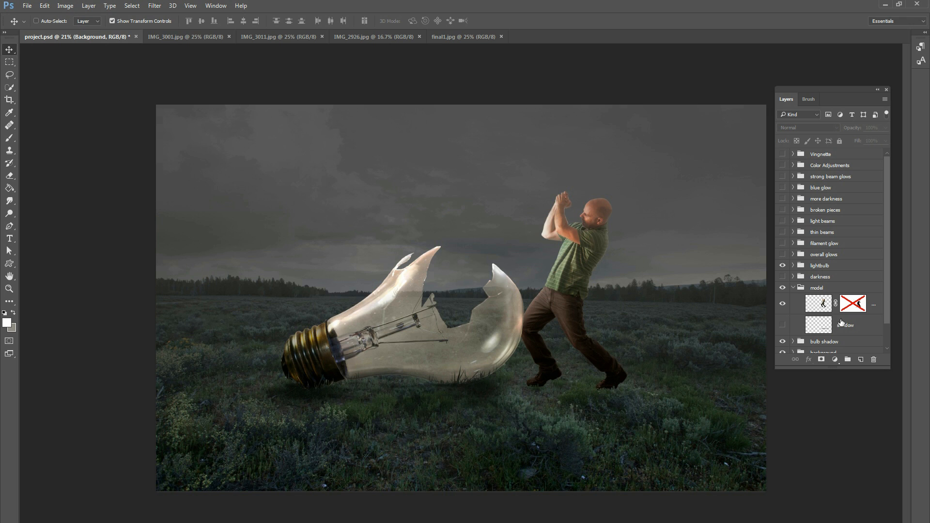
pyautogui.click(782, 326)
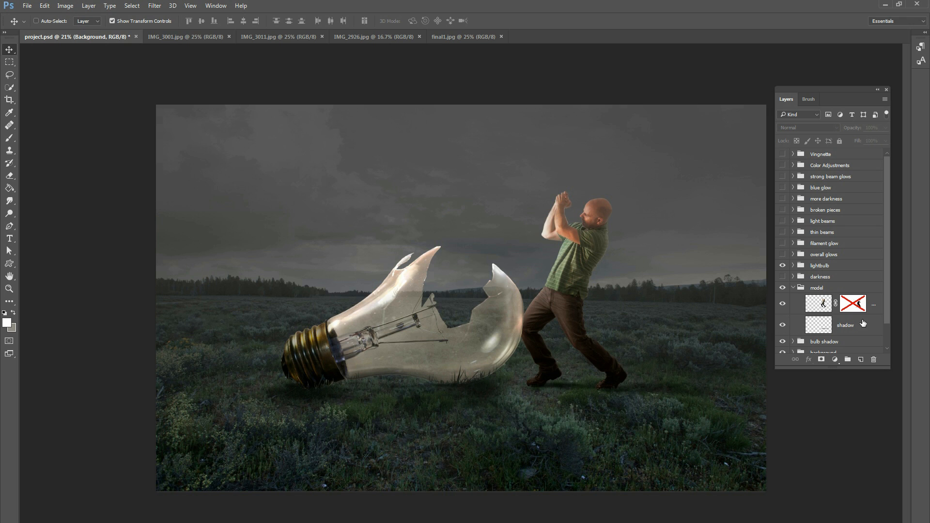
# Inspect the extents and blend modes of the shadow and man layers in the model group, and end with the Background layer selected.
pyautogui.click(850, 330)
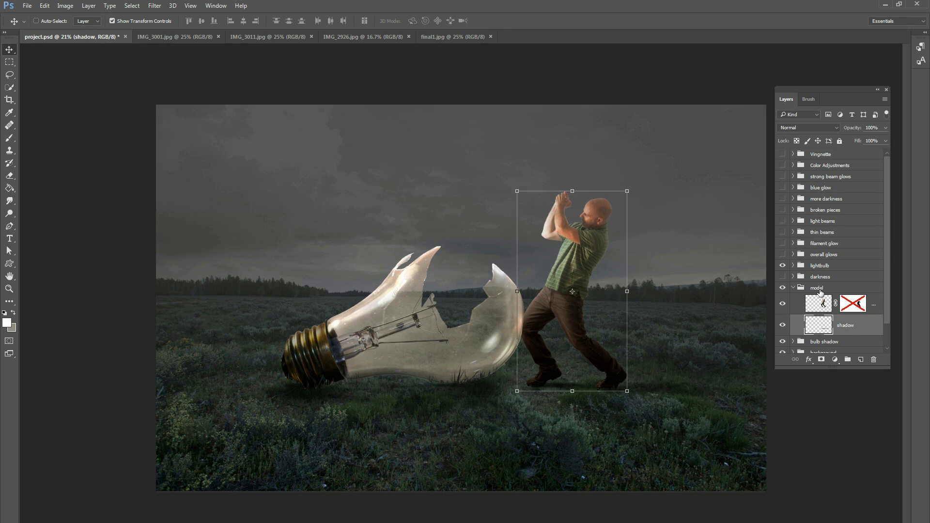
pyautogui.click(873, 302)
pyautogui.click(841, 322)
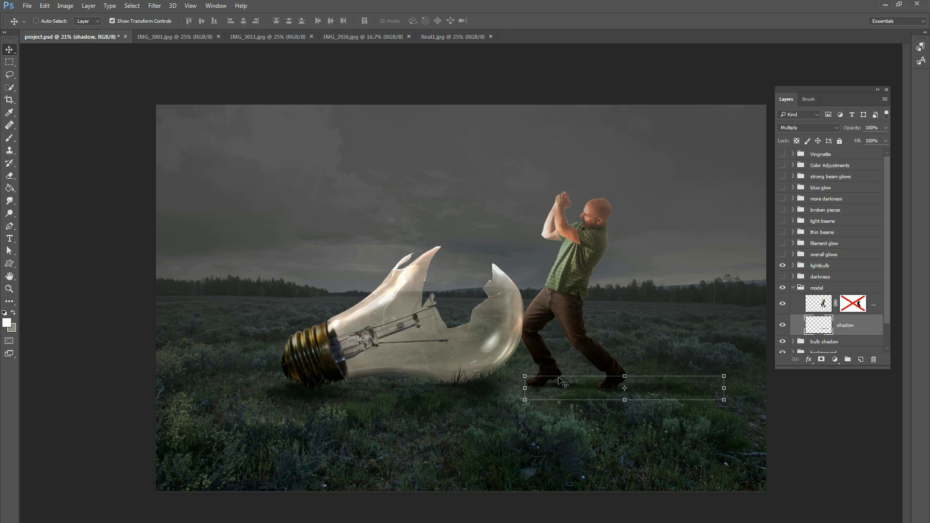
pyautogui.click(870, 310)
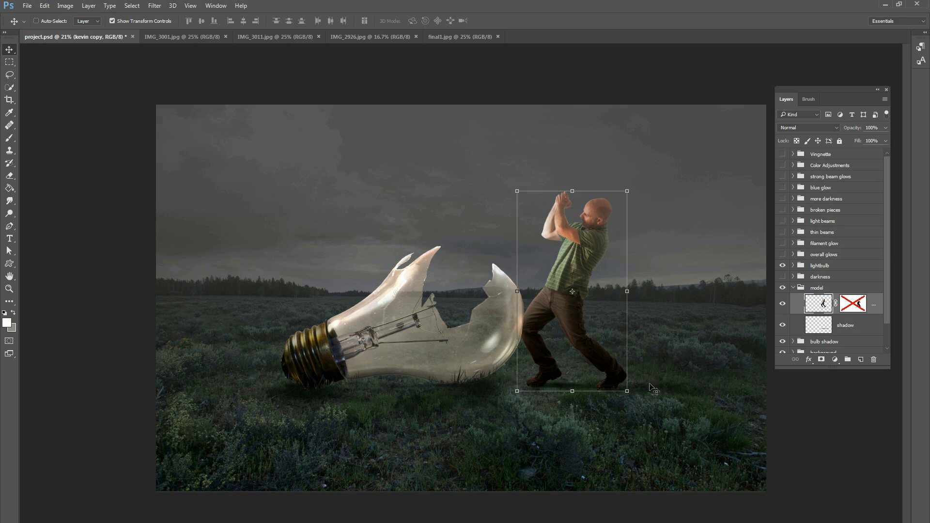
pyautogui.scroll(-2, 885, 321)
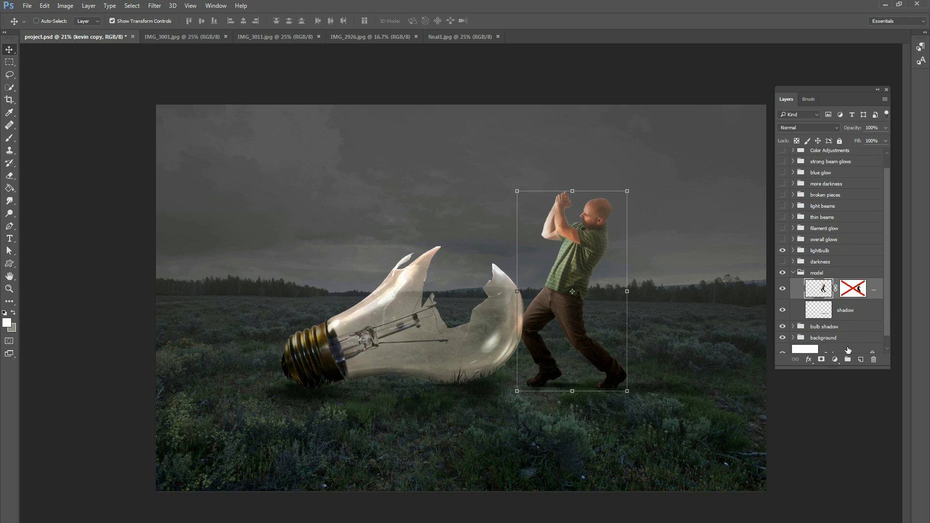
pyautogui.click(845, 343)
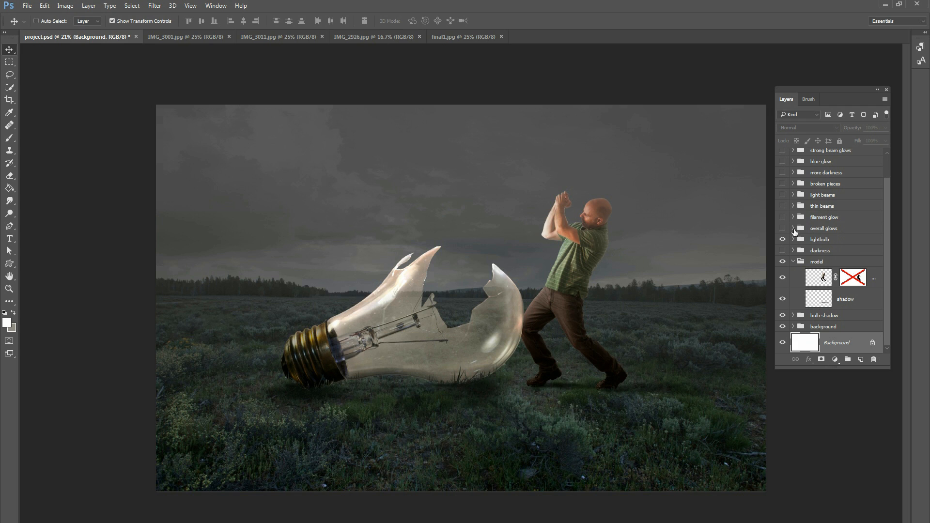
# Show the filament glow group and its glow layer over the bulb's filament.
pyautogui.click(783, 217)
pyautogui.click(792, 217)
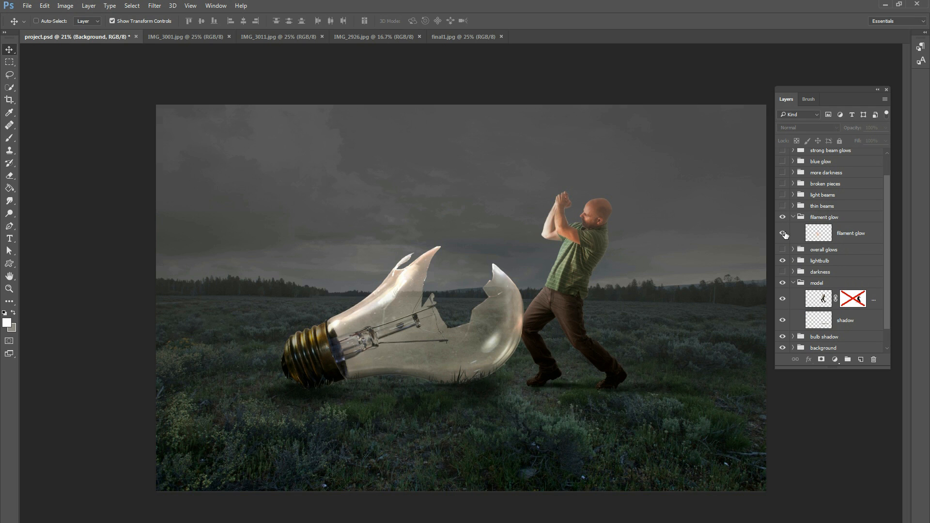
pyautogui.click(783, 233)
pyautogui.click(846, 237)
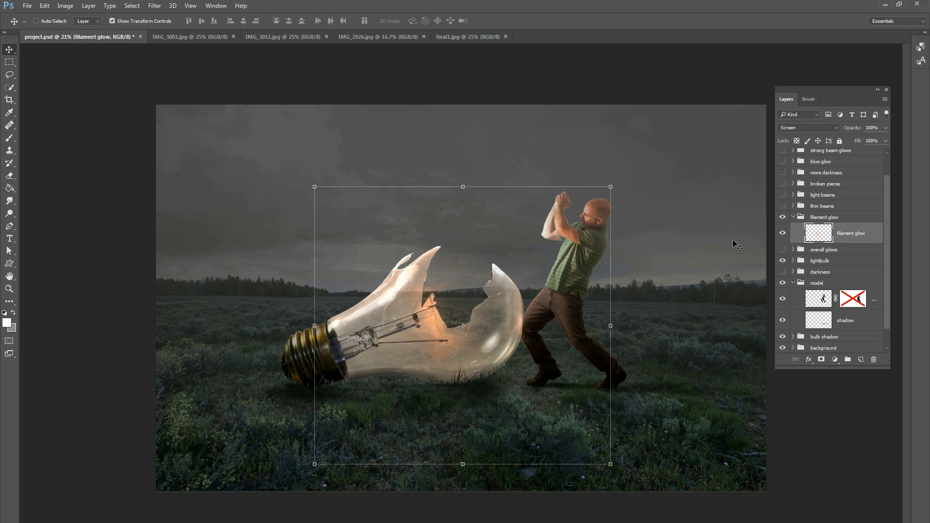
# Check the filament glow group's blend mode, move its glow layer up into the sky to view it alone, and undo the move.
pyautogui.click(830, 220)
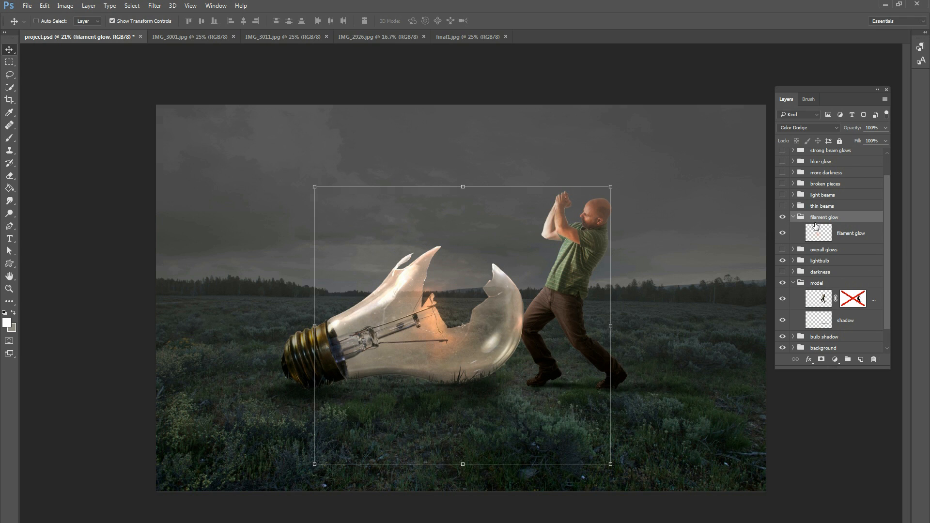
pyautogui.click(848, 235)
pyautogui.moveTo(550, 351); pyautogui.dragTo(563, 222)
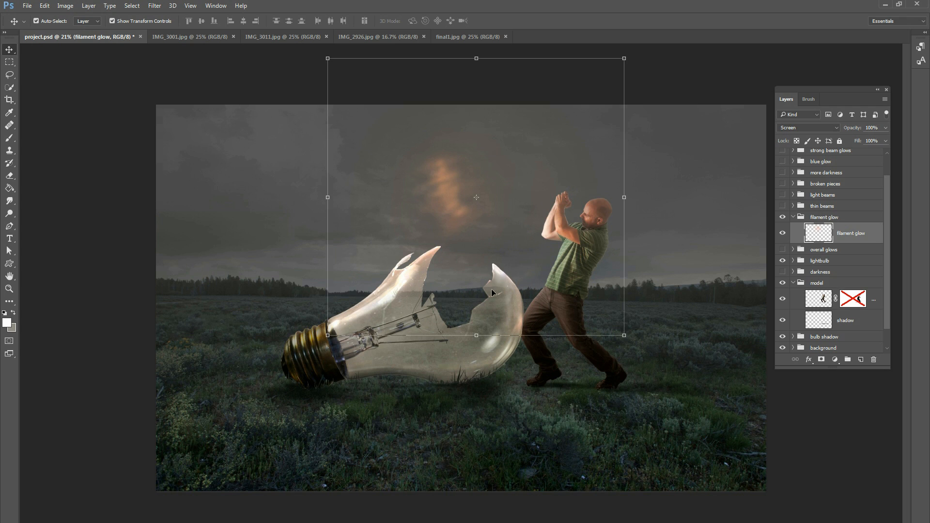
pyautogui.hotkey('ctrl', 'z')
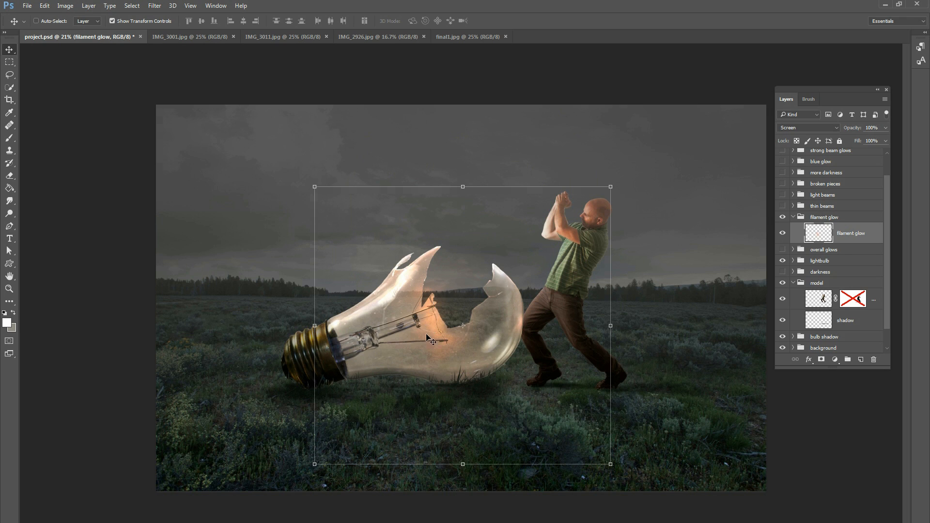
# Collapse the filament glow group and show the atmosphere glow layer in the overall glows group.
pyautogui.click(792, 217)
pyautogui.click(793, 228)
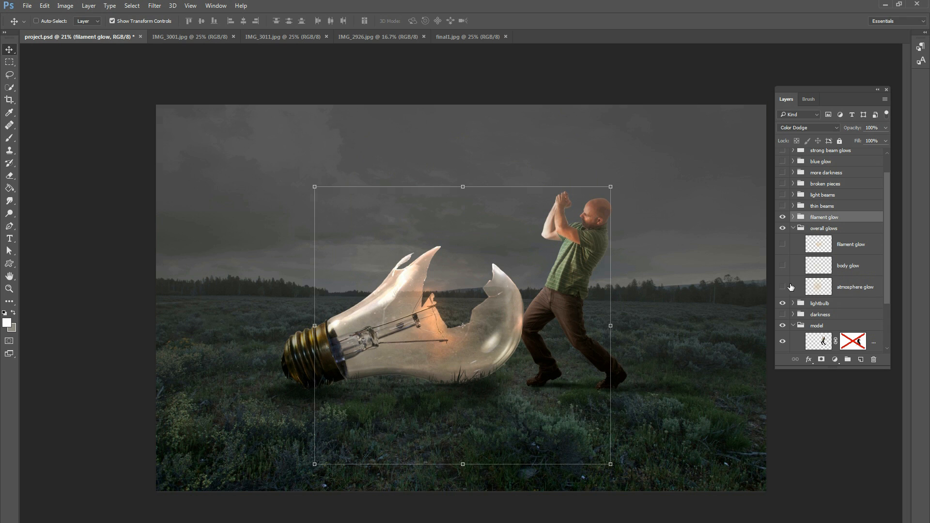
pyautogui.click(845, 286)
pyautogui.click(782, 287)
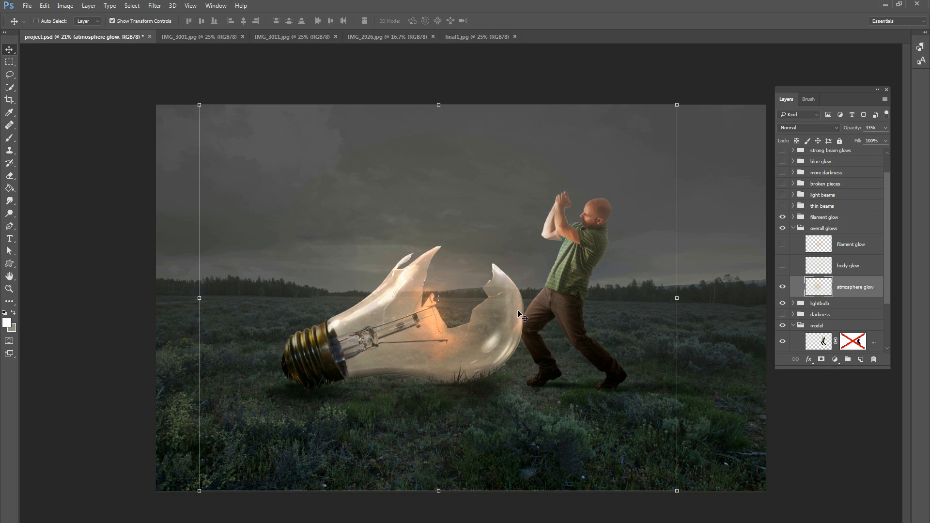
# Move the atmosphere glow layer around the scene to preview its effect, and undo the moves.
pyautogui.moveTo(485, 327); pyautogui.dragTo(555, 289)
pyautogui.moveTo(508, 367); pyautogui.dragTo(529, 287)
pyautogui.hotkey('ctrl', 'z')
pyautogui.moveTo(499, 334); pyautogui.dragTo(524, 289)
pyautogui.hotkey('ctrl', 'z')
# Show the body glow layer along the man, testing its effect by moving it off him, undoing the move and toggling its visibility.
pyautogui.click(818, 267)
pyautogui.click(782, 265)
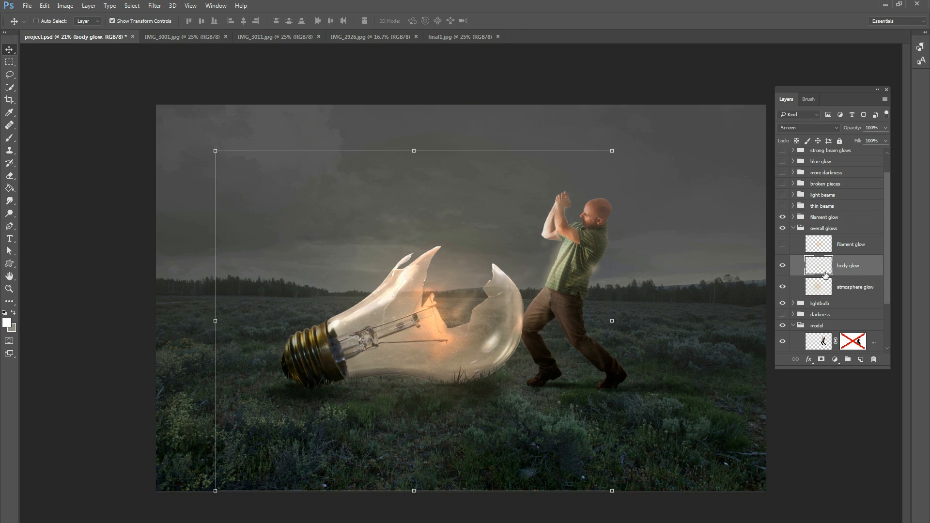
pyautogui.moveTo(550, 310); pyautogui.dragTo(501, 236)
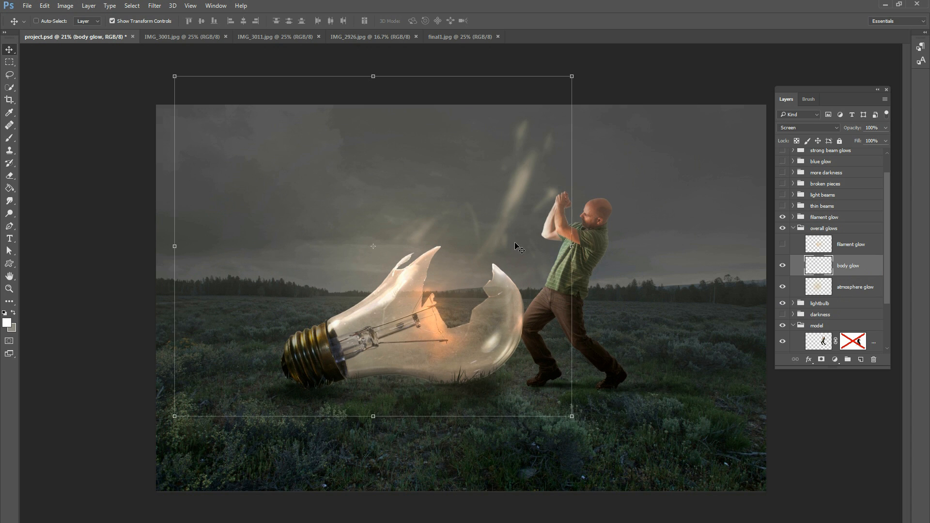
pyautogui.hotkey('ctrl', 'z')
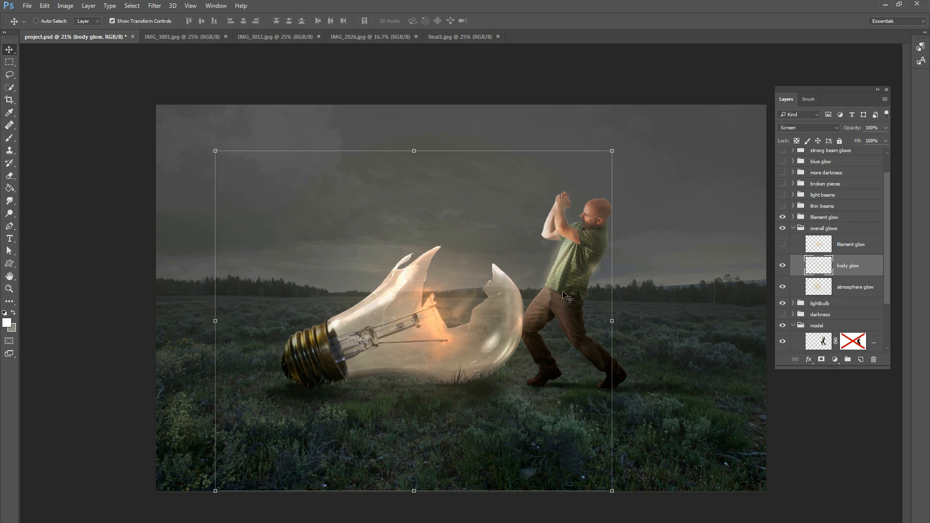
pyautogui.click(784, 267)
pyautogui.click(783, 266)
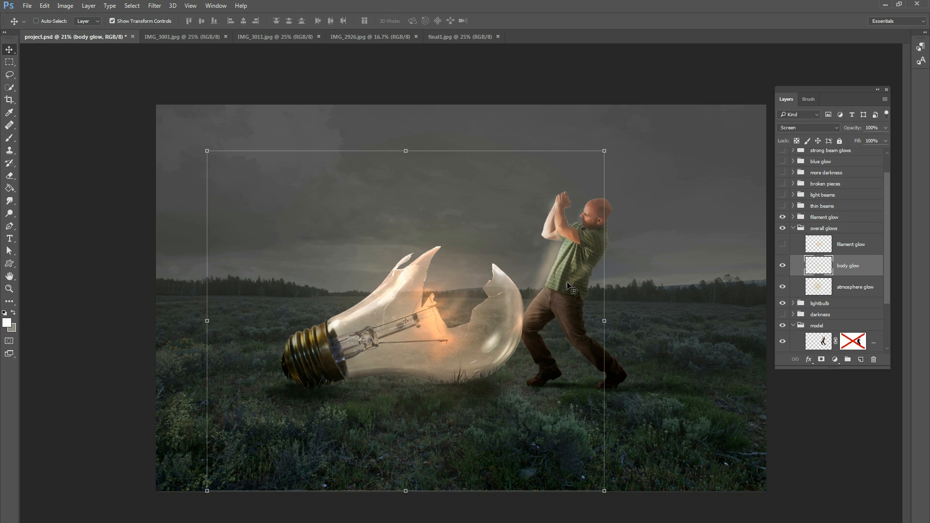
# Nudge the body glow layer rightward until it sits back over the man's body.
pyautogui.hotkey('shift', 'Right')
pyautogui.hotkey('shift', 'Right')
pyautogui.hotkey('shift', 'Right')
pyautogui.hotkey('shift', 'Right')
pyautogui.hotkey('shift', 'Right')
pyautogui.hotkey('shift', 'Right')
pyautogui.hotkey('shift', 'Right')
pyautogui.hotkey('shift', 'Right')
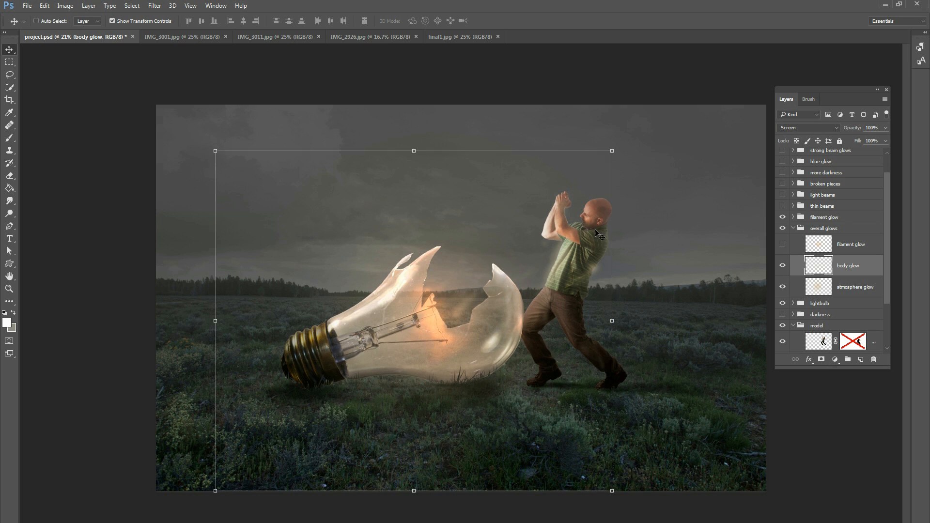
# Show the filament glow layer in the overall glows group, move it up into the sky to view it alone, and undo the move.
pyautogui.click(783, 245)
pyautogui.click(852, 245)
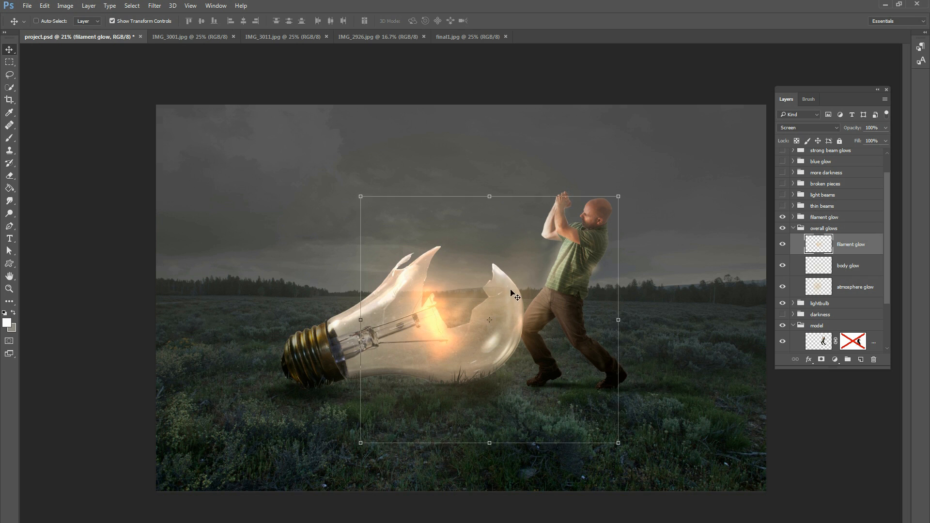
pyautogui.moveTo(528, 309); pyautogui.dragTo(559, 174)
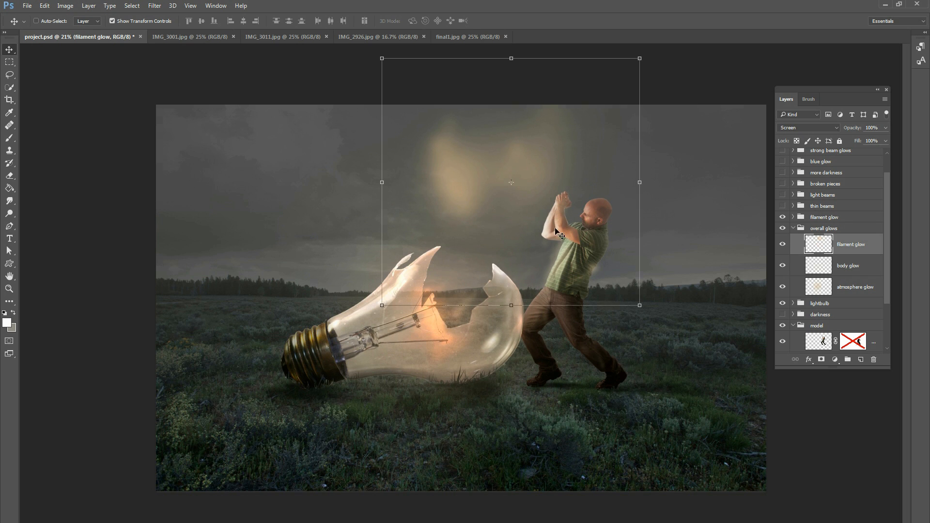
pyautogui.hotkey('ctrl', 'z')
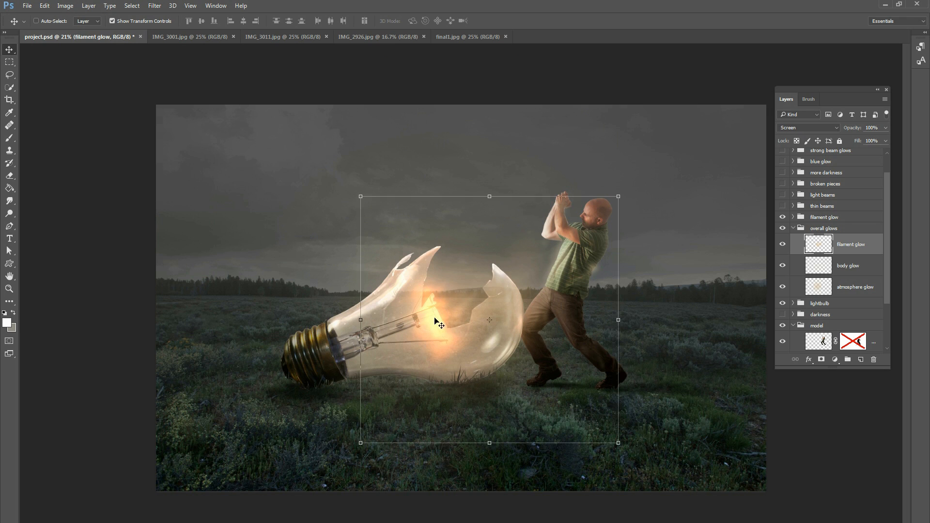
# Try different blend modes on the overall glows group, including Color Dodge, Pass Through and Vivid Light.
pyautogui.click(824, 229)
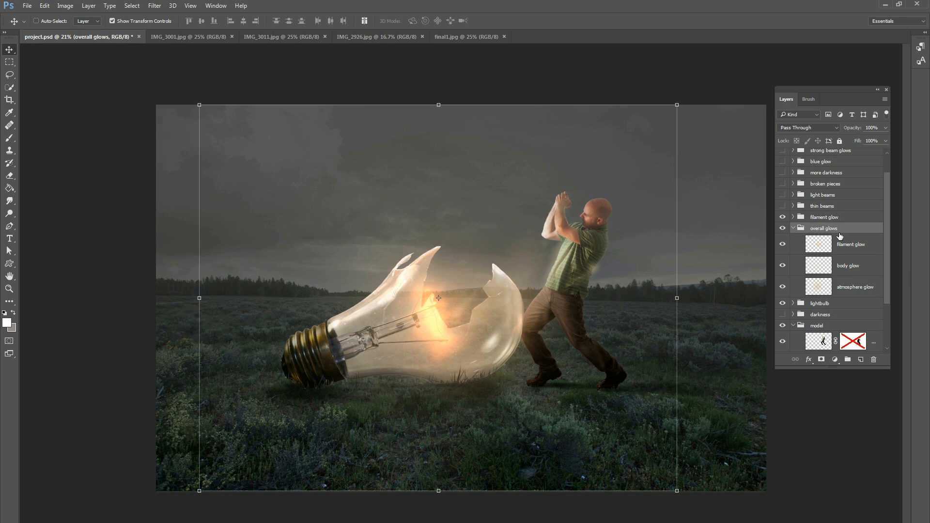
pyautogui.click(813, 128)
pyautogui.click(807, 213)
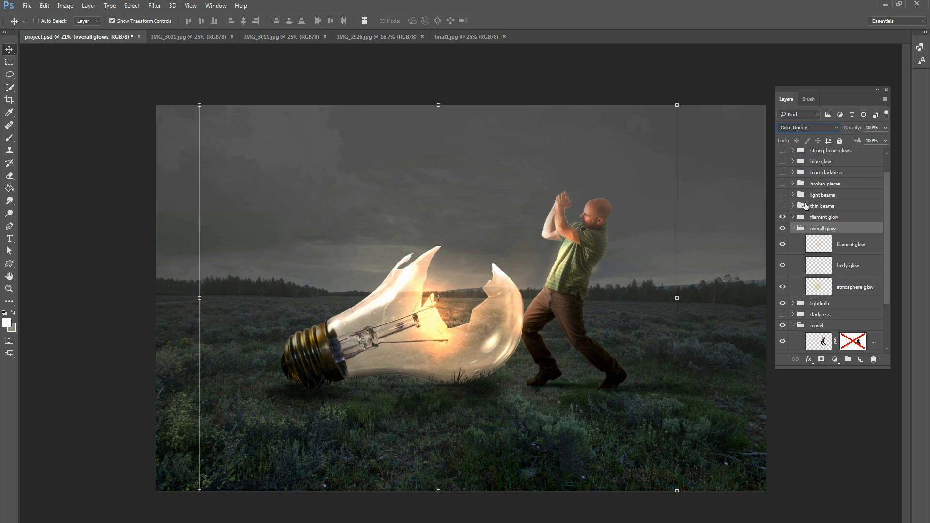
pyautogui.click(804, 128)
pyautogui.click(804, 203)
pyautogui.click(812, 128)
pyautogui.click(807, 138)
pyautogui.click(807, 129)
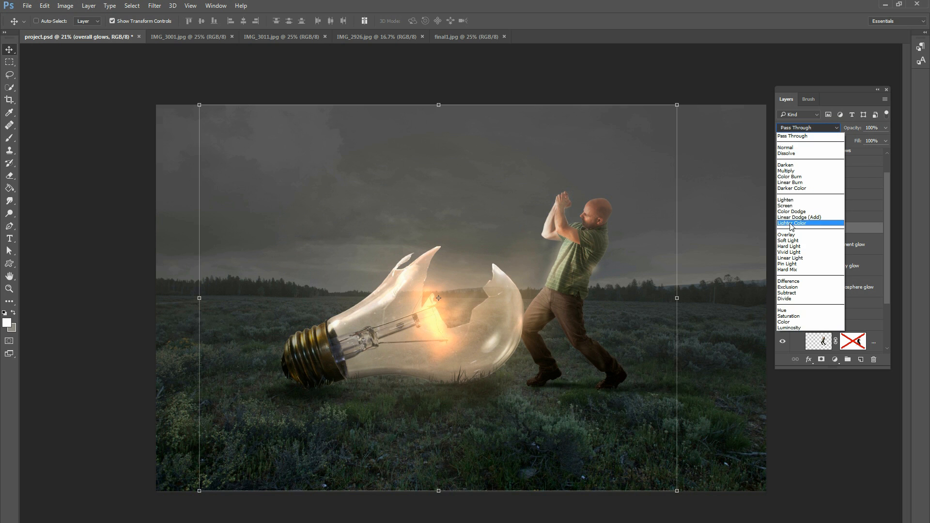
pyautogui.click(795, 252)
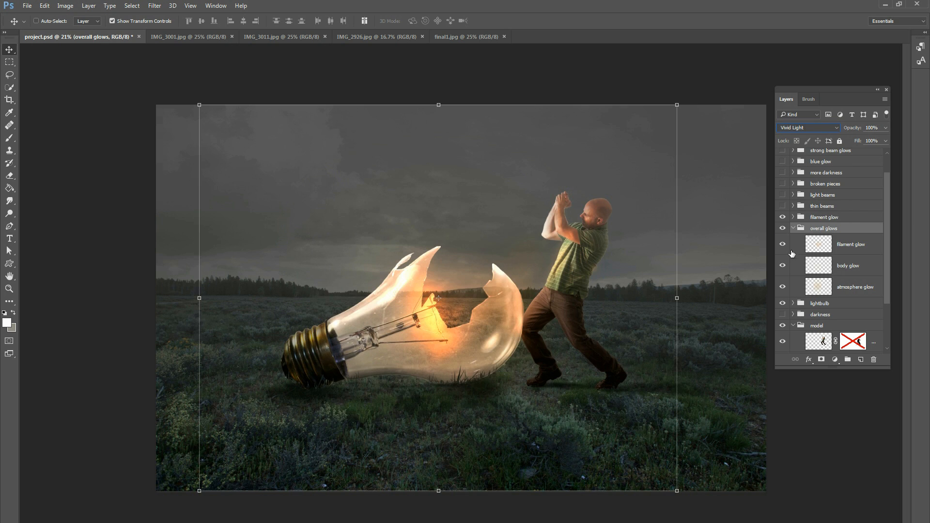
# Set the overall glows group's blend mode to Screen, collapse it, and compare the image with the group hidden and shown.
pyautogui.click(808, 130)
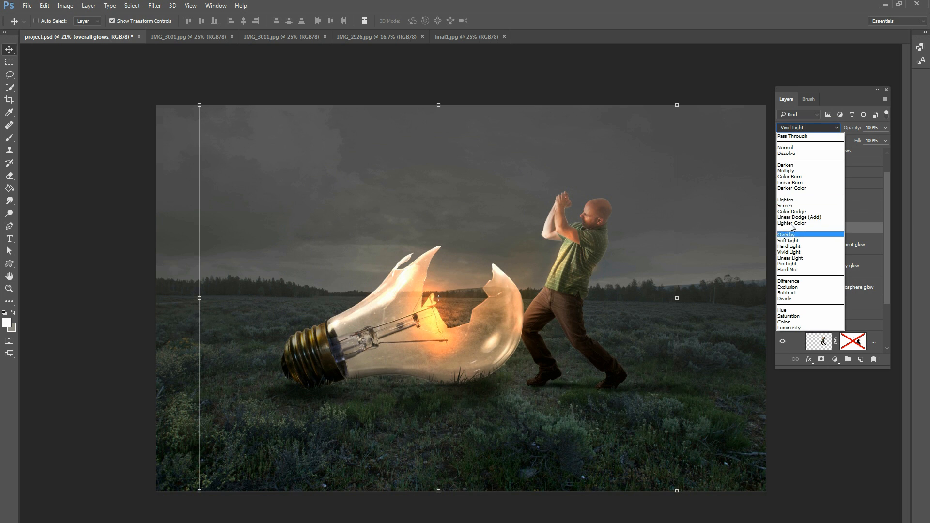
pyautogui.click(791, 206)
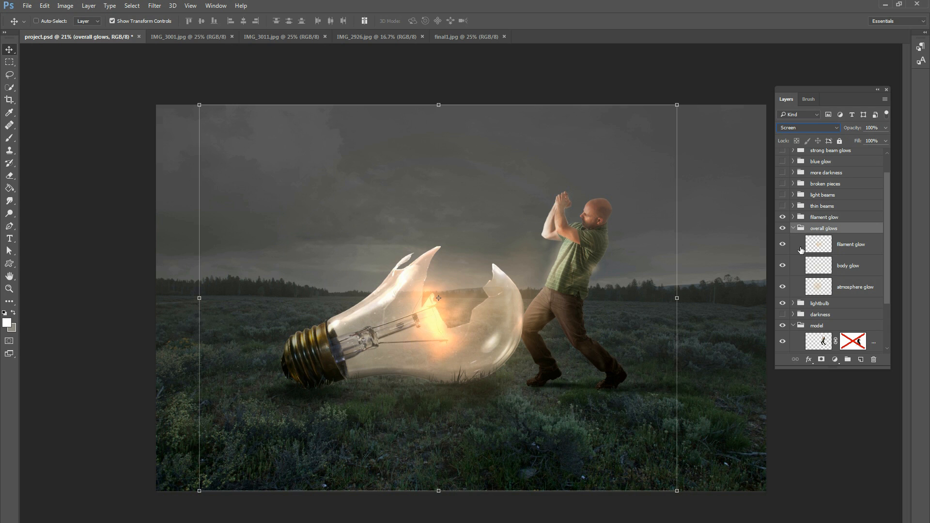
pyautogui.click(782, 228)
pyautogui.click(782, 229)
pyautogui.click(792, 231)
pyautogui.click(783, 229)
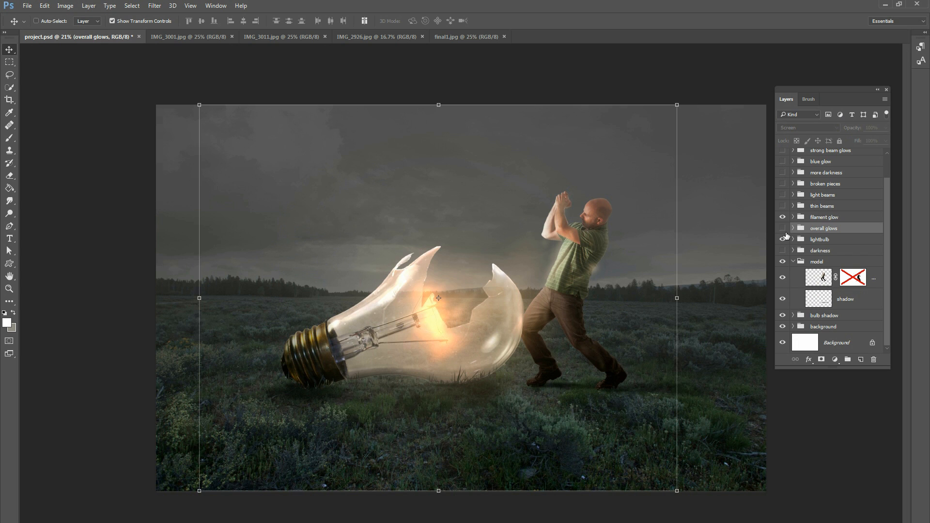
pyautogui.click(783, 229)
# Show the thin beams group around the man, inspect its thin beams layer up close, and collapse the group.
pyautogui.click(783, 206)
pyautogui.click(792, 206)
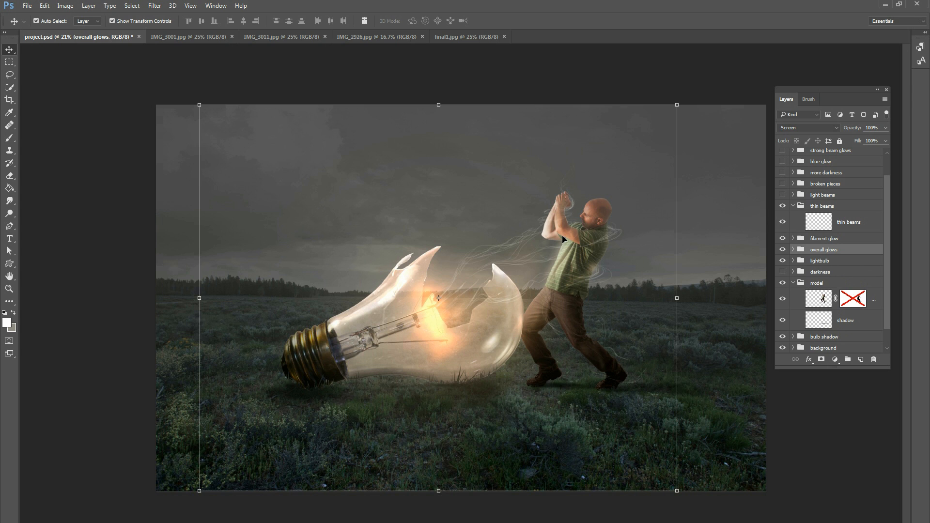
pyautogui.hotkey('ctrl', '+')
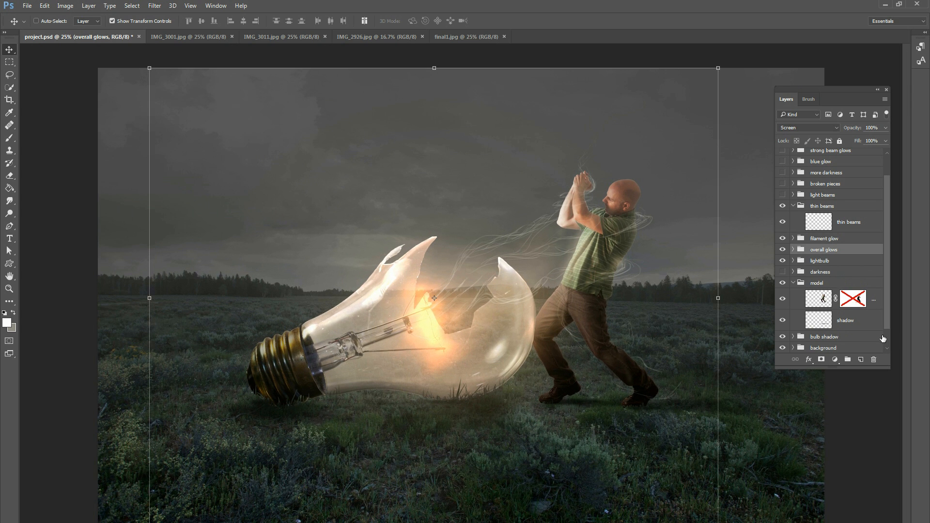
pyautogui.scroll(-1, 882, 339)
pyautogui.click(845, 344)
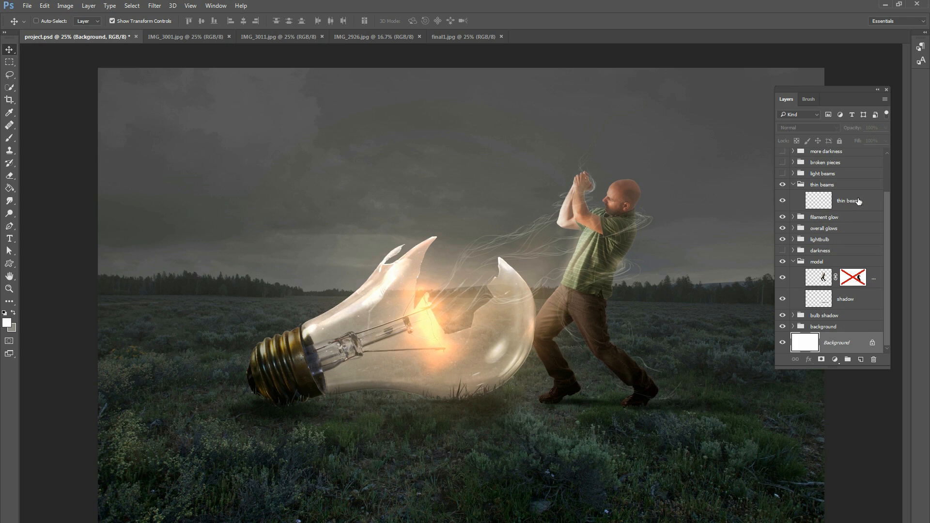
pyautogui.click(857, 201)
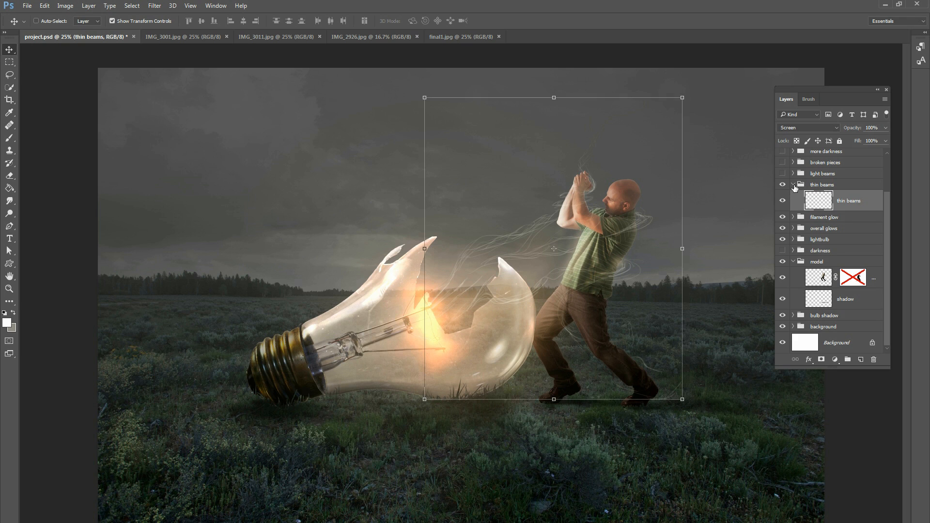
pyautogui.click(799, 188)
pyautogui.click(794, 185)
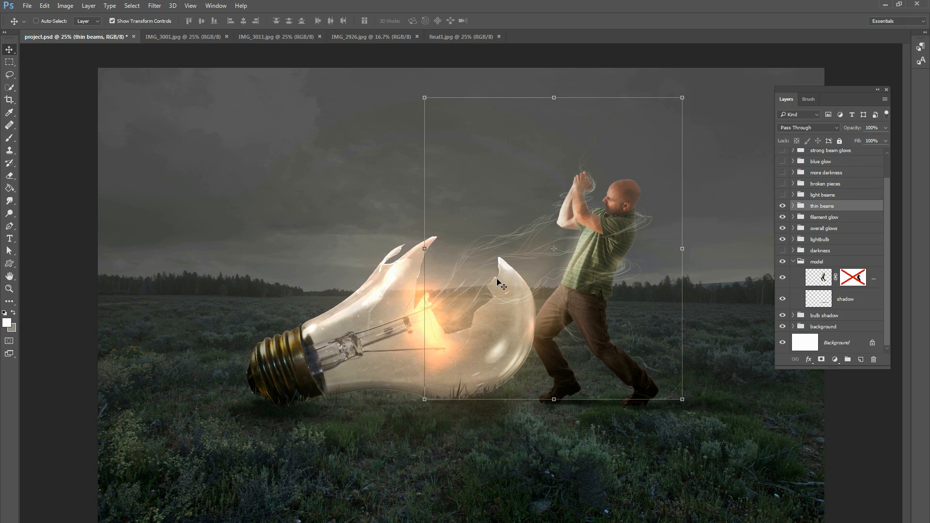
# Expand the light beams group and show its main beam layer.
pyautogui.click(793, 194)
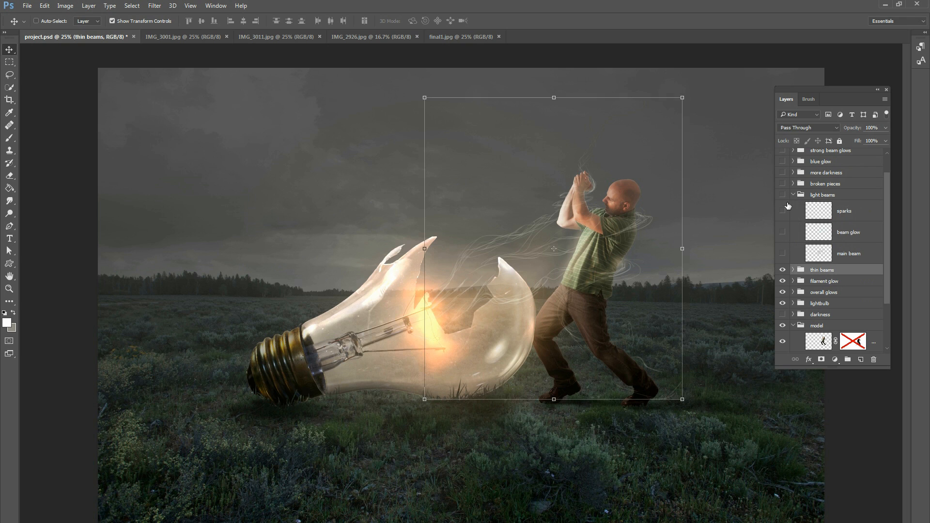
pyautogui.click(783, 253)
pyautogui.click(846, 251)
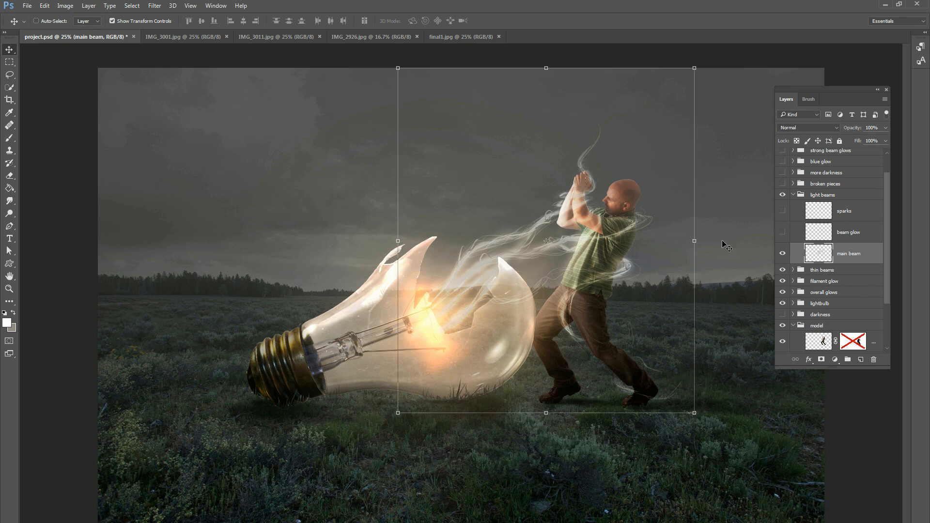
# Move the main beam layer away from the man to preview it, and undo both moves.
pyautogui.moveTo(559, 281); pyautogui.dragTo(534, 203)
pyautogui.moveTo(558, 237); pyautogui.dragTo(521, 229)
pyautogui.hotkey('ctrl', 'alt', 'z')
pyautogui.hotkey('ctrl', 'alt', 'z')
# Show the beam glow layer in the light beams group, preview it by moving it up over the sky, and undo the move.
pyautogui.click(782, 232)
pyautogui.click(845, 236)
pyautogui.moveTo(600, 303); pyautogui.dragTo(519, 215)
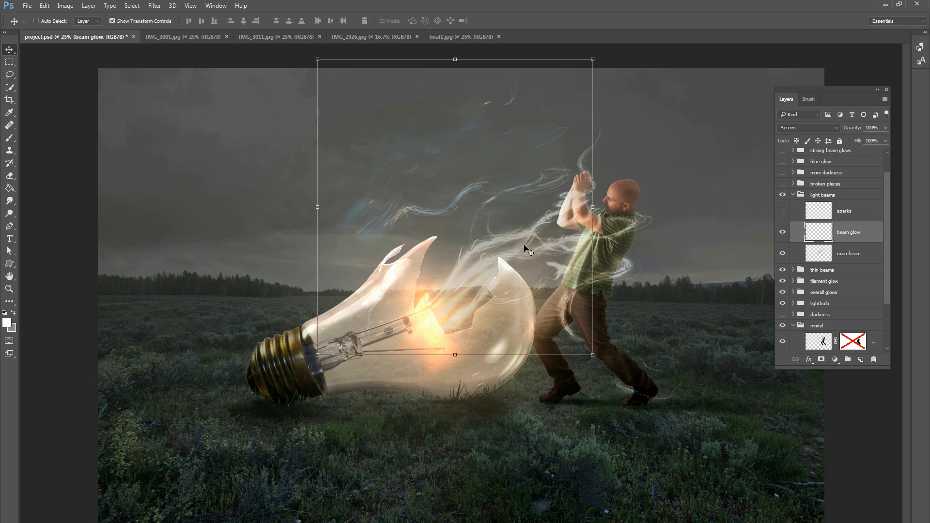
pyautogui.hotkey('ctrl', 'z')
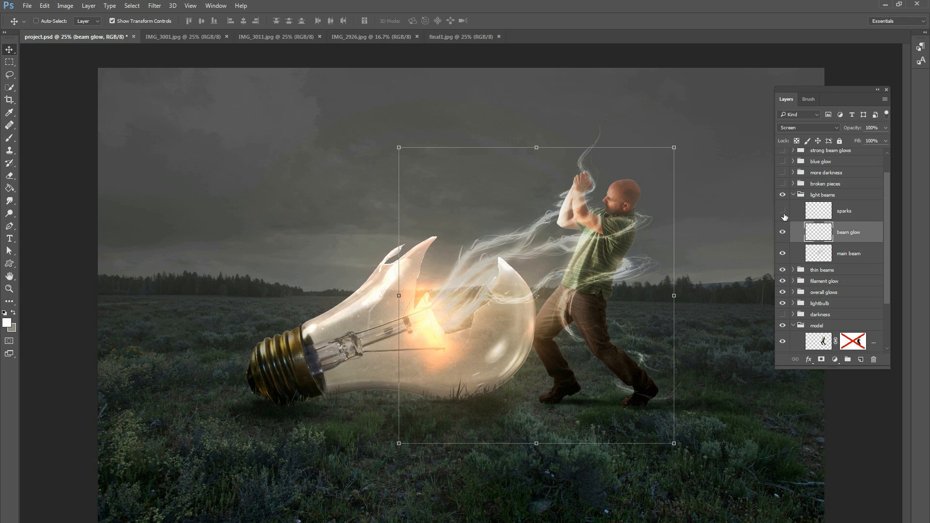
# Show the sparks layer in the light beams group, preview it by moving it up over the sky, and undo the move.
pyautogui.click(832, 216)
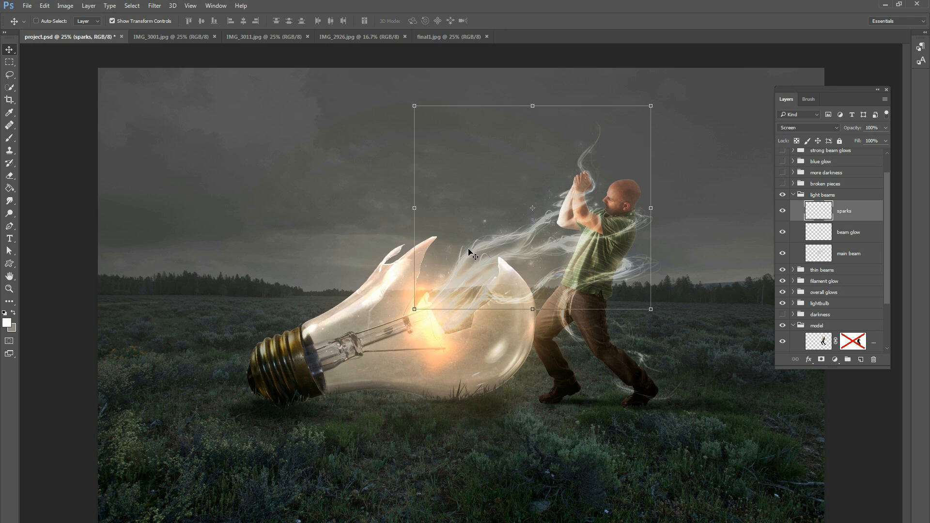
pyautogui.moveTo(576, 244); pyautogui.dragTo(507, 201)
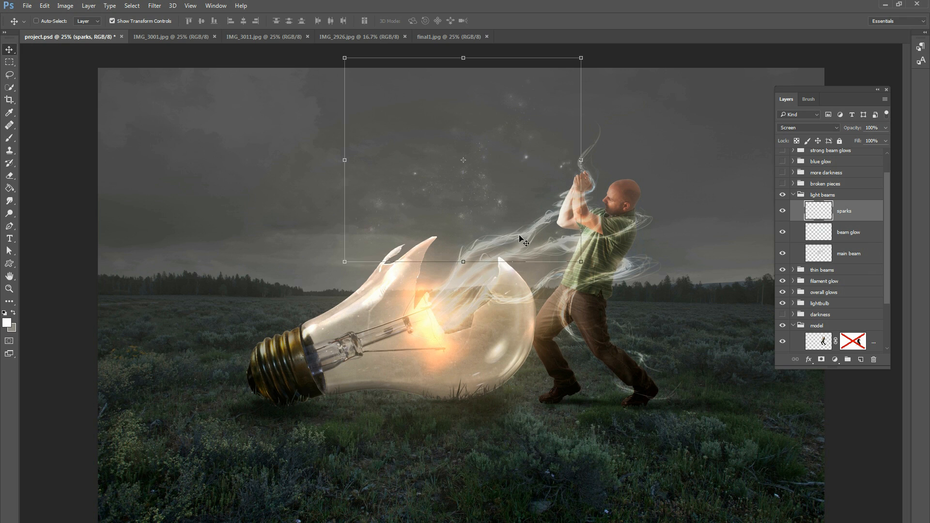
pyautogui.hotkey('ctrl', 'z')
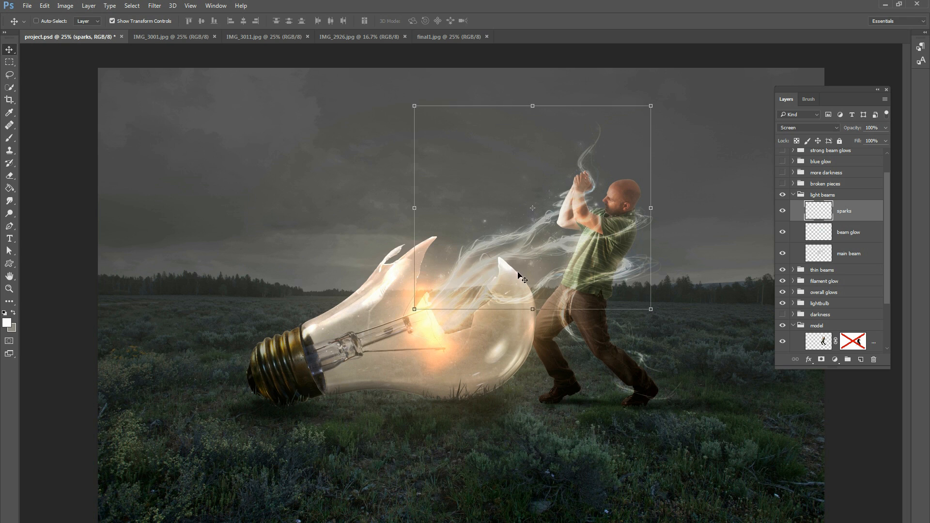
# Collapse the light beams group and compare the image with the light beams and thin beams groups hidden and shown.
pyautogui.click(793, 195)
pyautogui.click(782, 194)
pyautogui.click(782, 194)
pyautogui.click(783, 206)
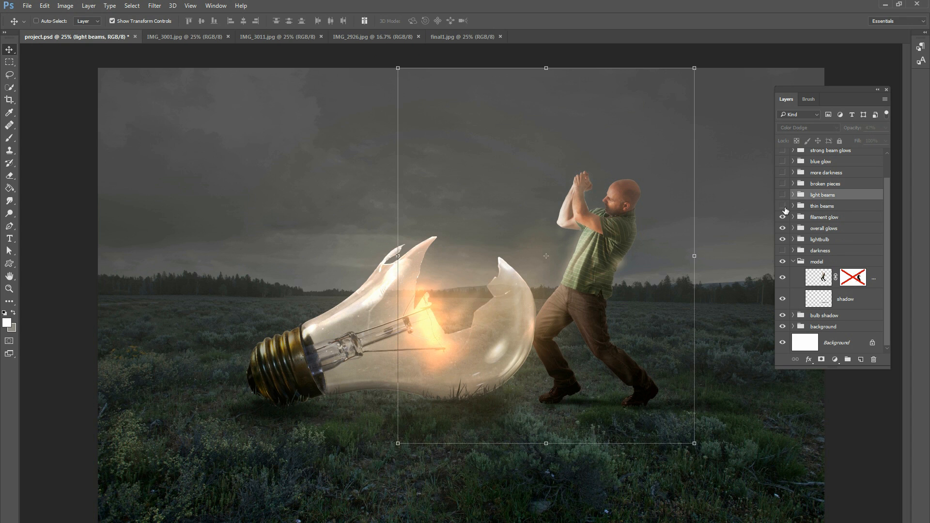
pyautogui.click(782, 195)
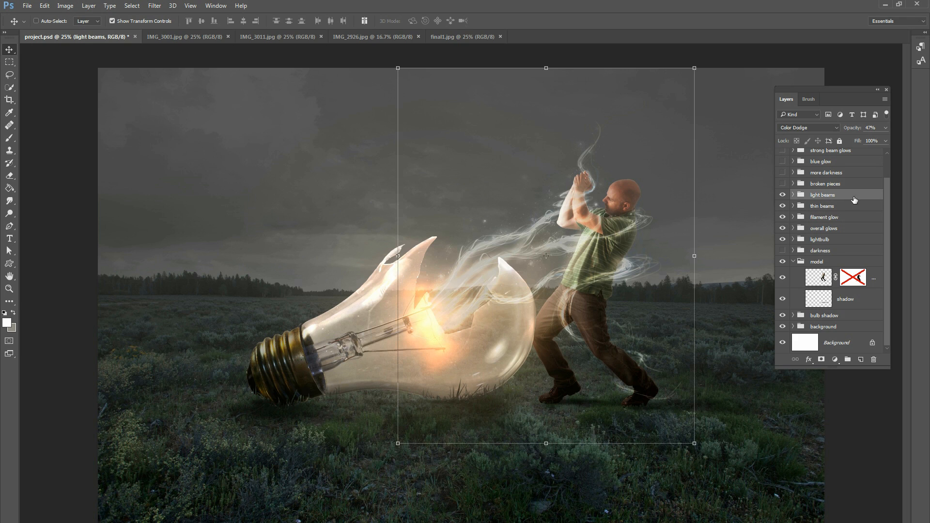
# Expand the strong beam glows group and show its beams layer over the broken bulb.
pyautogui.moveTo(885, 194); pyautogui.dragTo(888, 170)
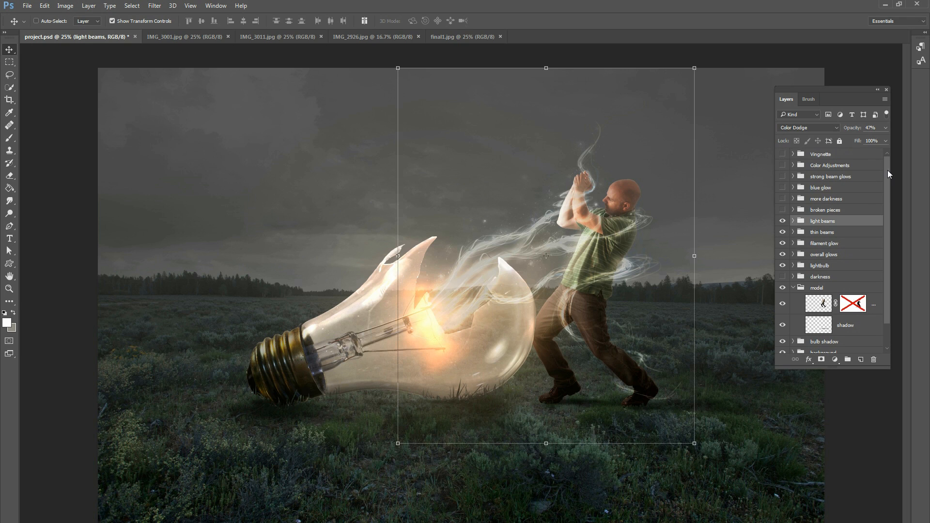
pyautogui.click(793, 177)
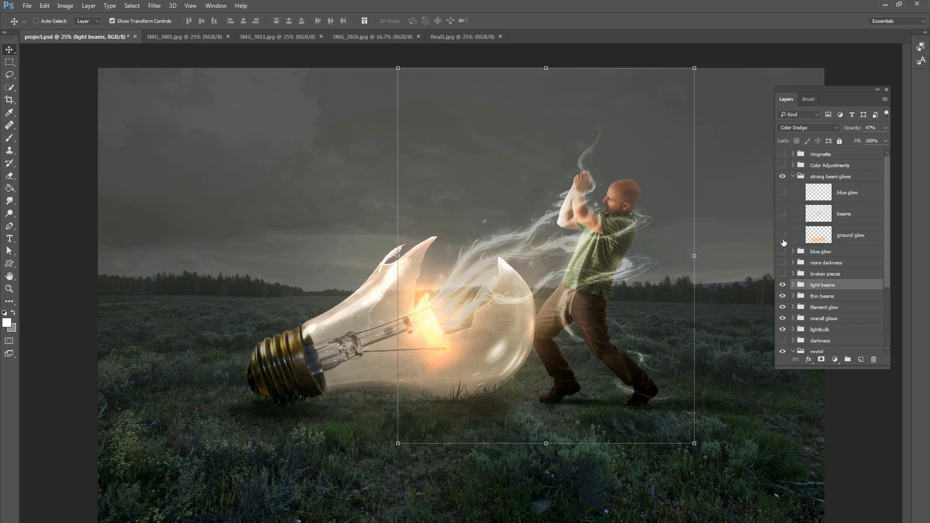
pyautogui.click(782, 214)
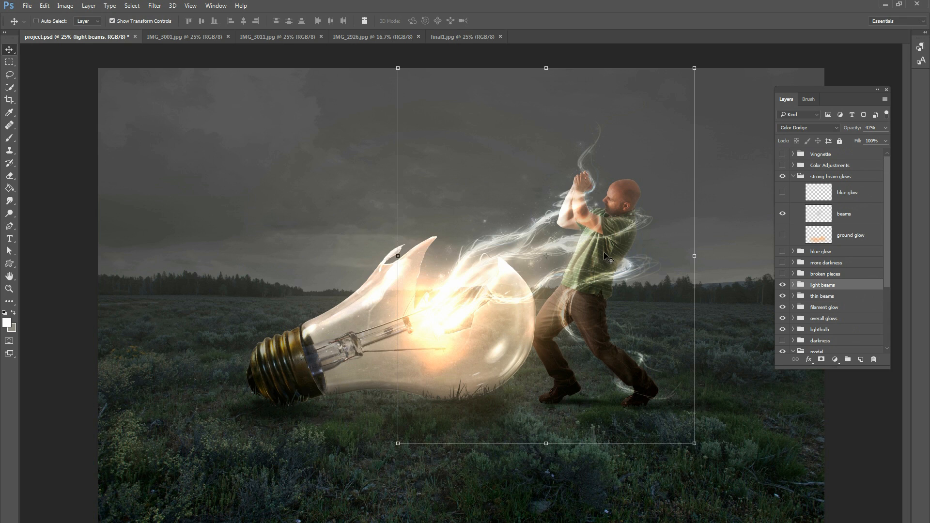
# Select the beams layer and compare the bulb's light with the layer hidden and shown.
pyautogui.click(853, 212)
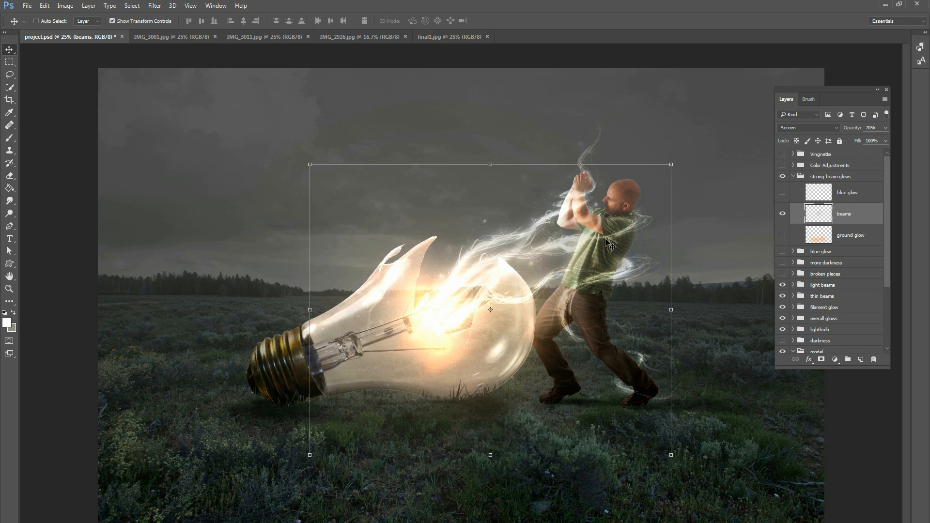
pyautogui.click(782, 214)
pyautogui.click(782, 213)
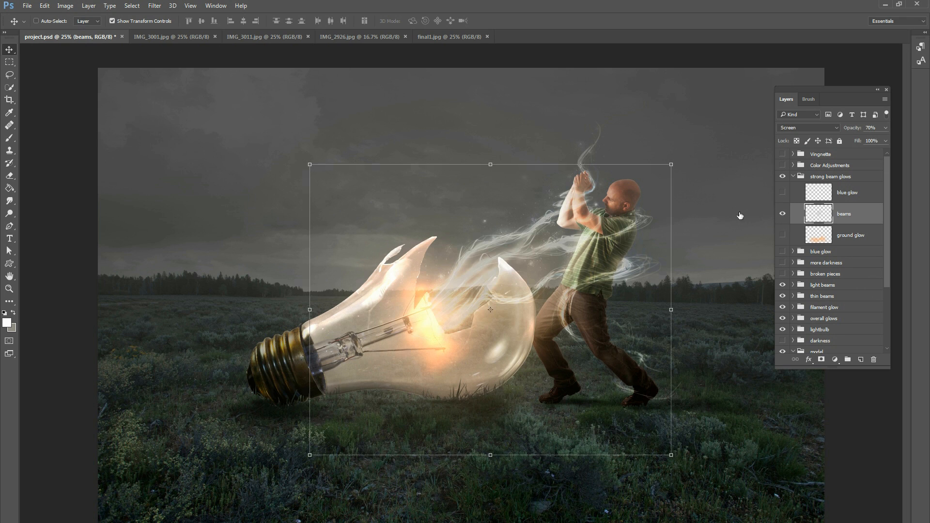
pyautogui.click(782, 214)
pyautogui.click(783, 213)
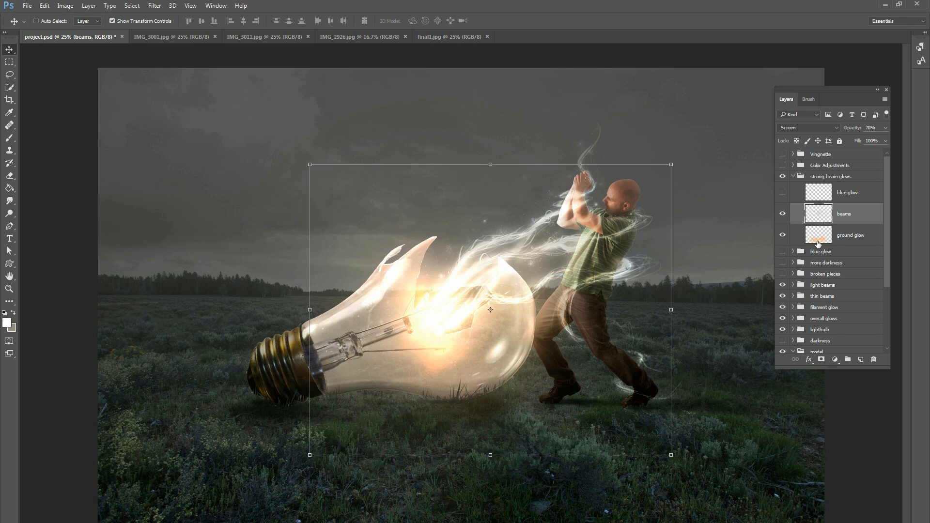
# Show the ground glow layer in the strong beam glows group, comparing the grass with it hidden and shown.
pyautogui.click(782, 236)
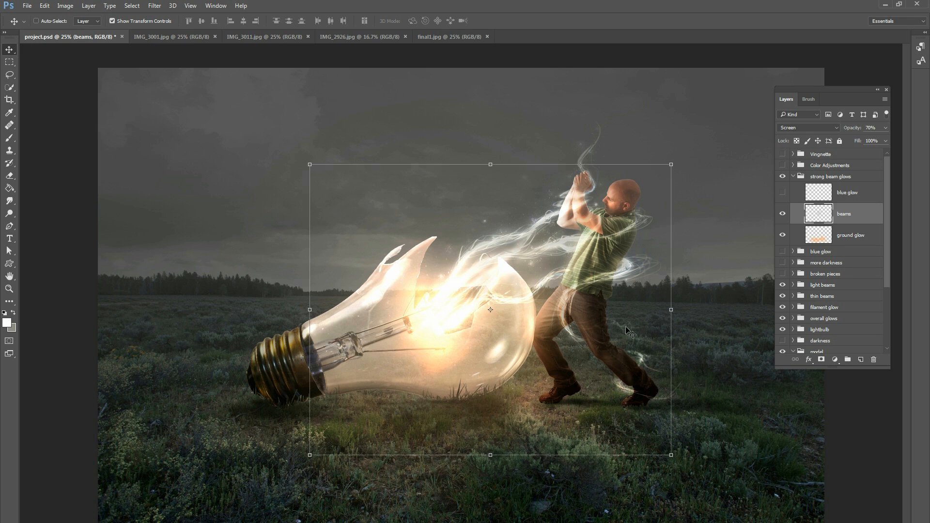
pyautogui.click(783, 236)
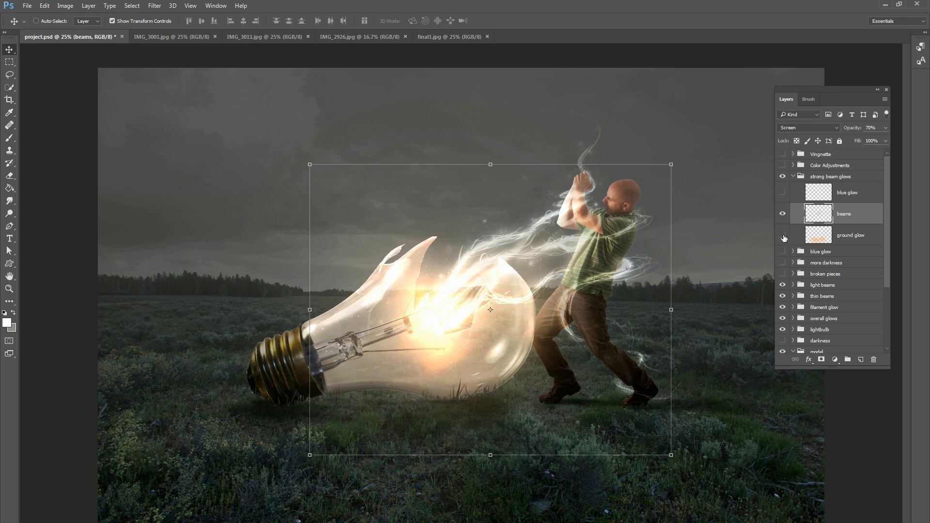
pyautogui.click(783, 236)
# Show the blue glow layer in the strong beam glows group, comparing the man's arms with it hidden and shown.
pyautogui.click(782, 193)
pyautogui.click(836, 192)
pyautogui.click(782, 192)
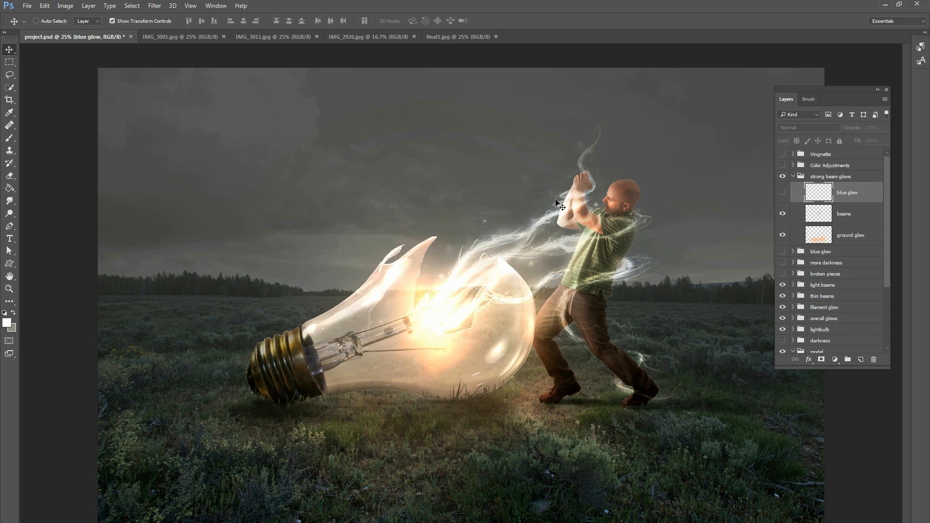
pyautogui.click(782, 194)
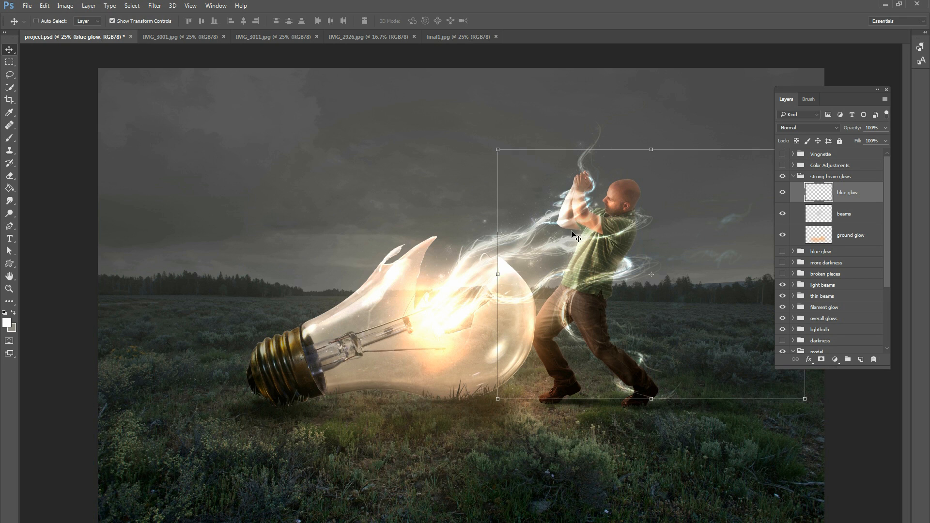
# Collapse the strong beam glows group and compare the image with it and the light beams group hidden and shown.
pyautogui.click(793, 176)
pyautogui.click(782, 176)
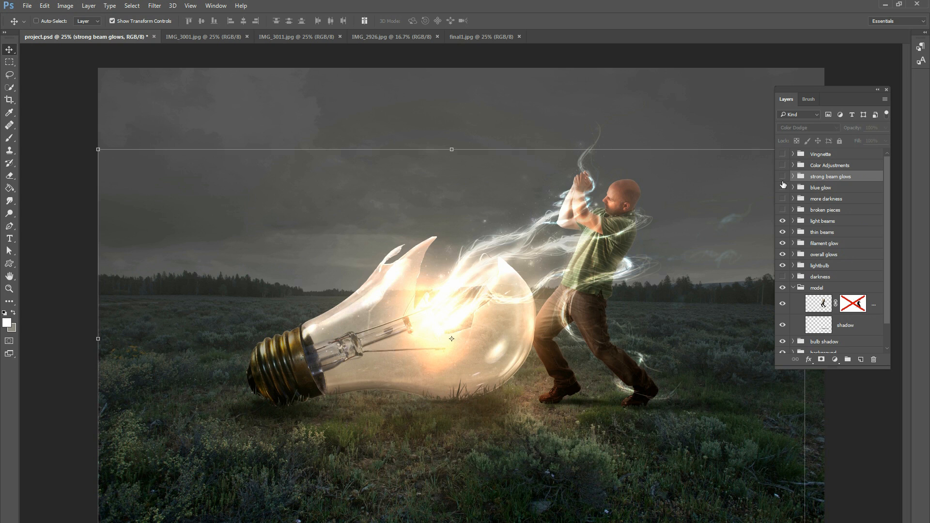
pyautogui.click(782, 176)
pyautogui.click(782, 177)
pyautogui.click(782, 221)
pyautogui.click(782, 176)
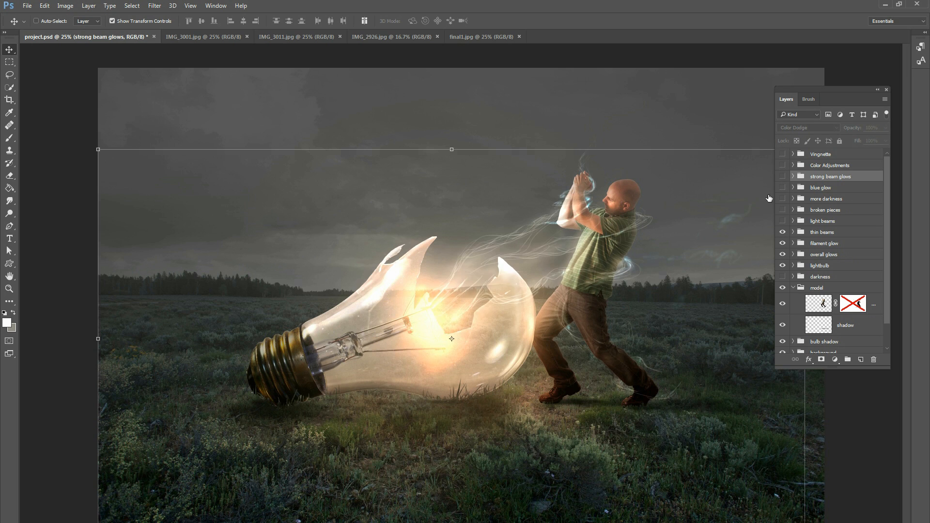
pyautogui.click(781, 221)
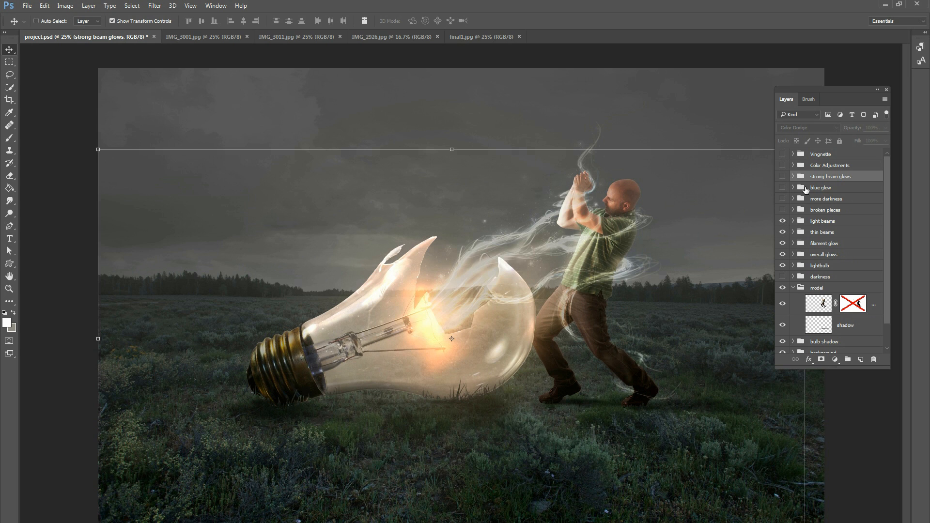
pyautogui.click(782, 176)
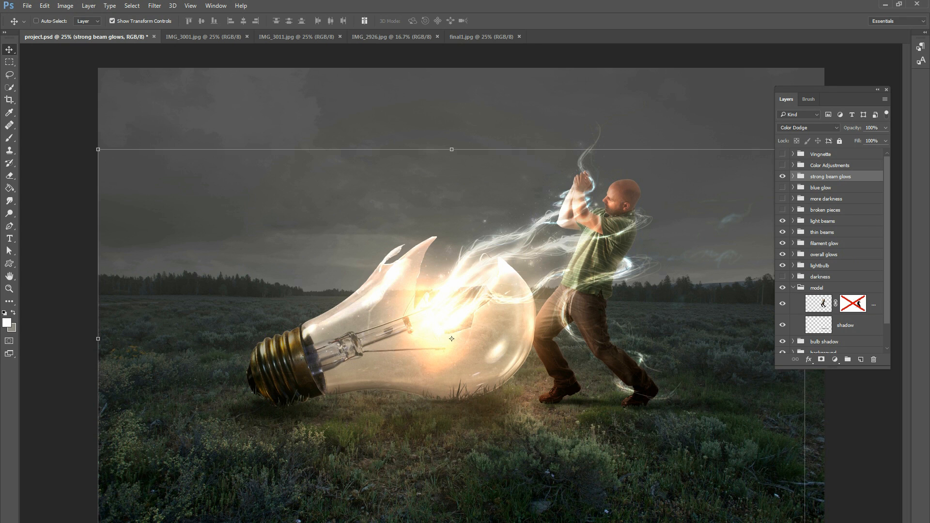
# Enable the layer mask on the man's layer, collapse the model group, and select the Background layer.
pyautogui.scroll(-1, 451, 338)
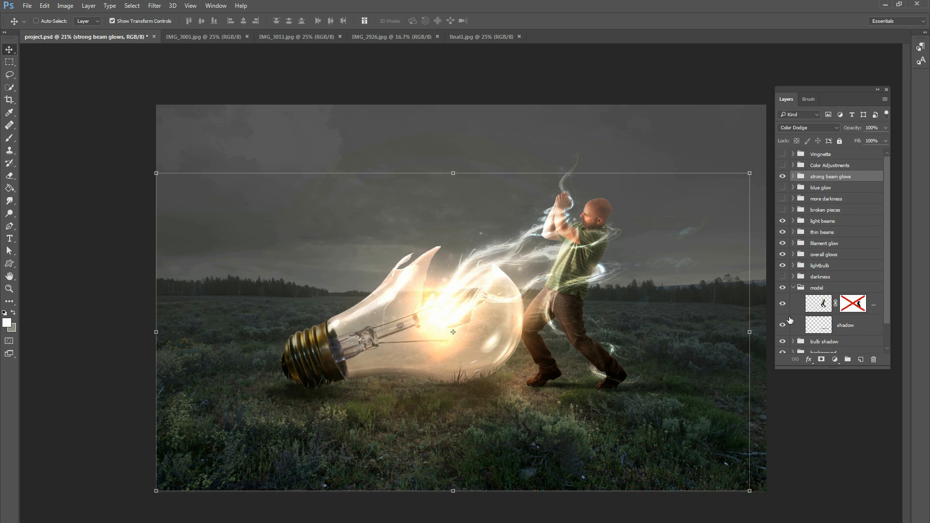
pyautogui.rightClick(849, 304)
pyautogui.click(824, 305)
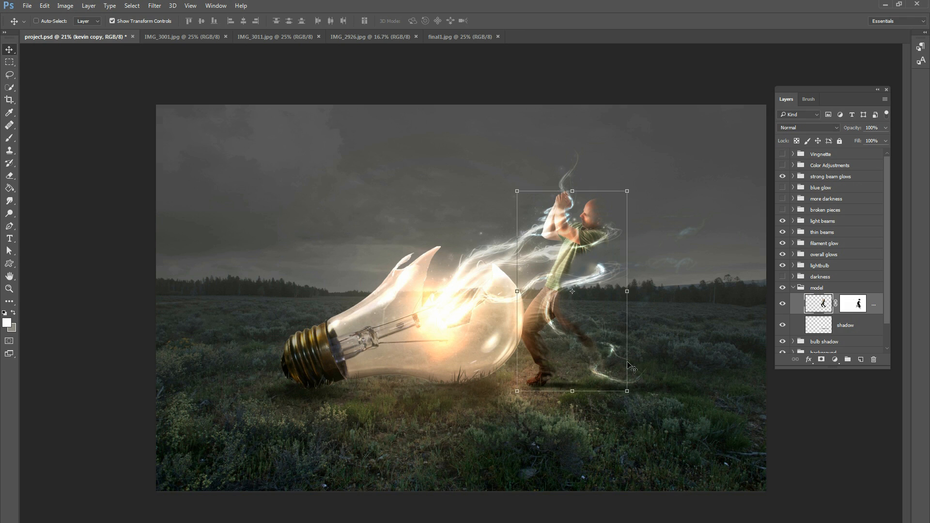
pyautogui.click(793, 288)
pyautogui.click(854, 322)
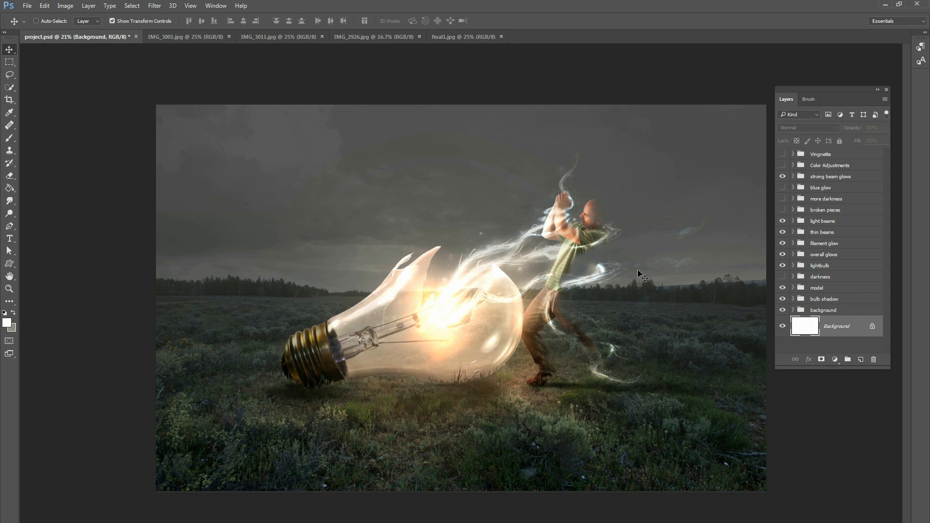
# Show and expand the darkness group, and show its Levels 3 layer behind the man's legs.
pyautogui.click(798, 278)
pyautogui.click(793, 276)
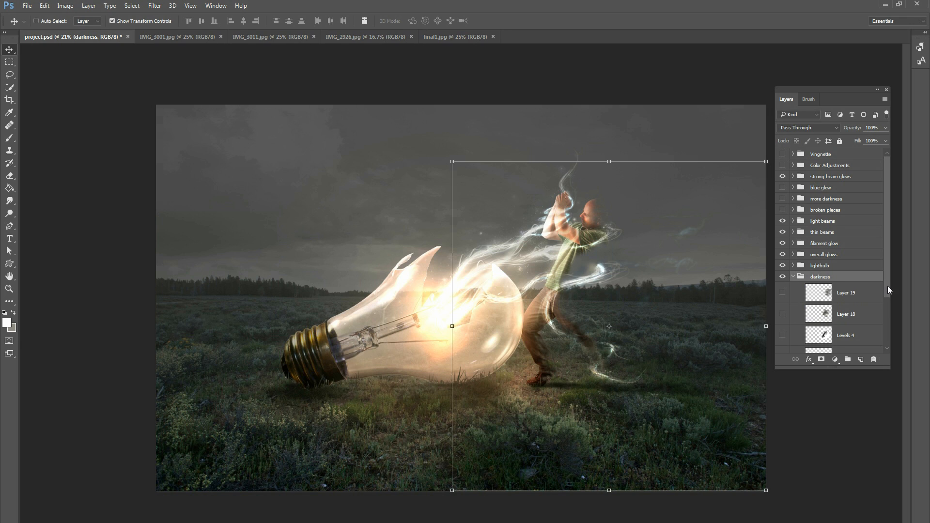
pyautogui.scroll(-2, 833, 290)
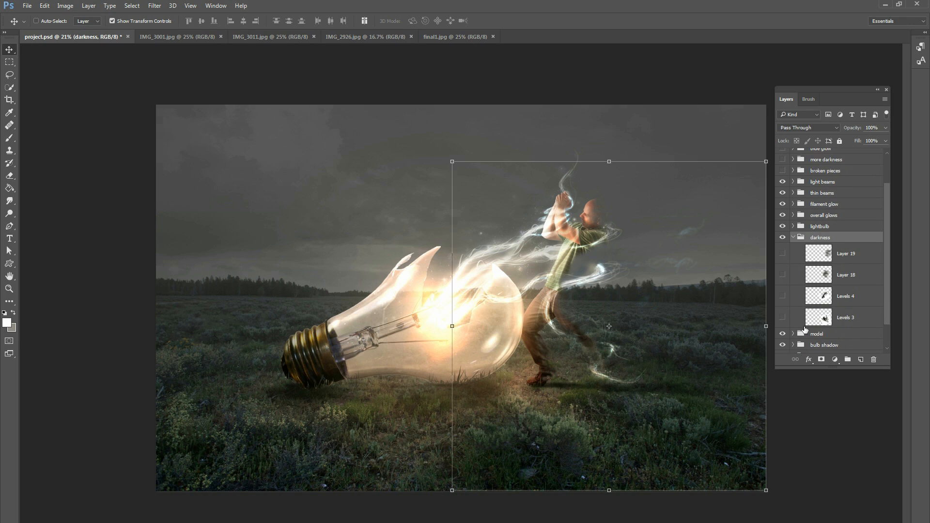
pyautogui.click(830, 317)
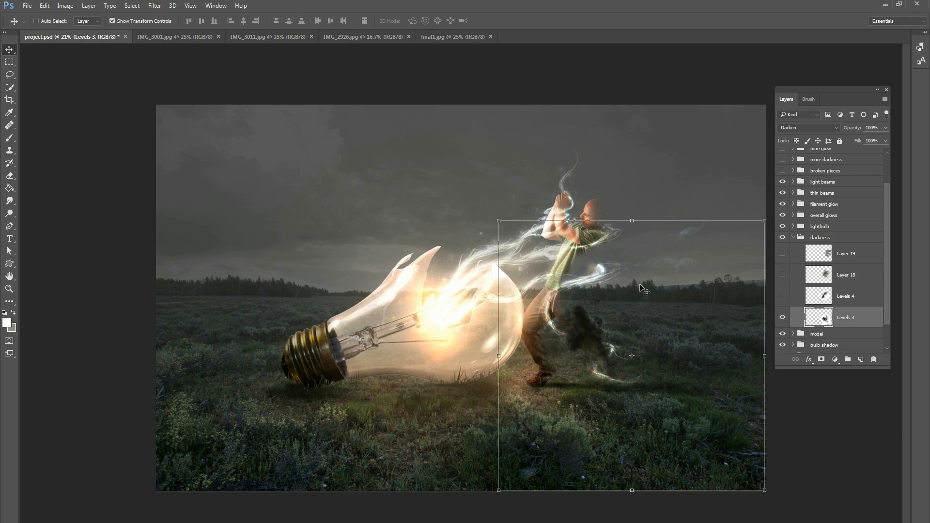
# Move the Levels 3 smoke layer up into the sky to preview it, and undo the move.
pyautogui.moveTo(652, 296); pyautogui.dragTo(537, 137)
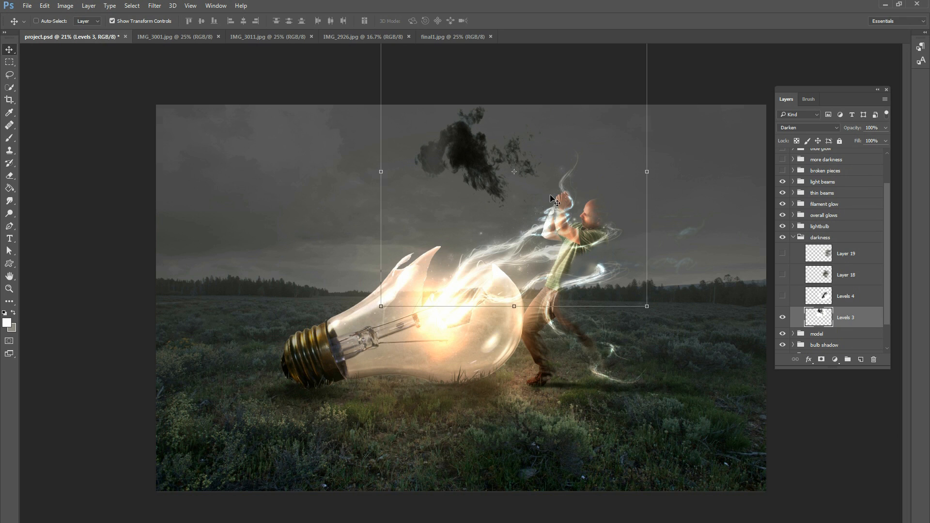
pyautogui.hotkey('ctrl', 'z')
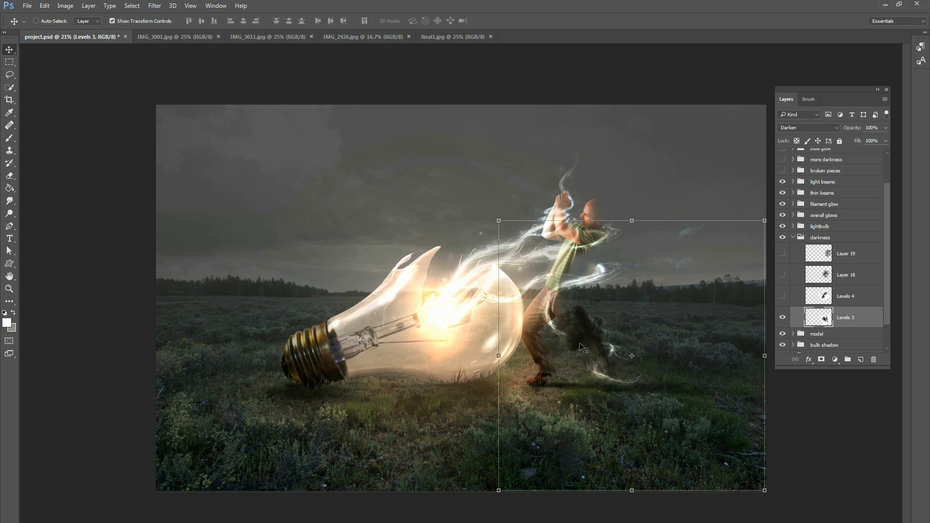
pyautogui.moveTo(662, 325); pyautogui.dragTo(591, 313)
# Show the Levels 4 layer in the darkness group, preview it by moving it away from the man, and undo the moves.
pyautogui.click(820, 303)
pyautogui.moveTo(615, 275); pyautogui.dragTo(508, 175)
pyautogui.hotkey('ctrl', 'z')
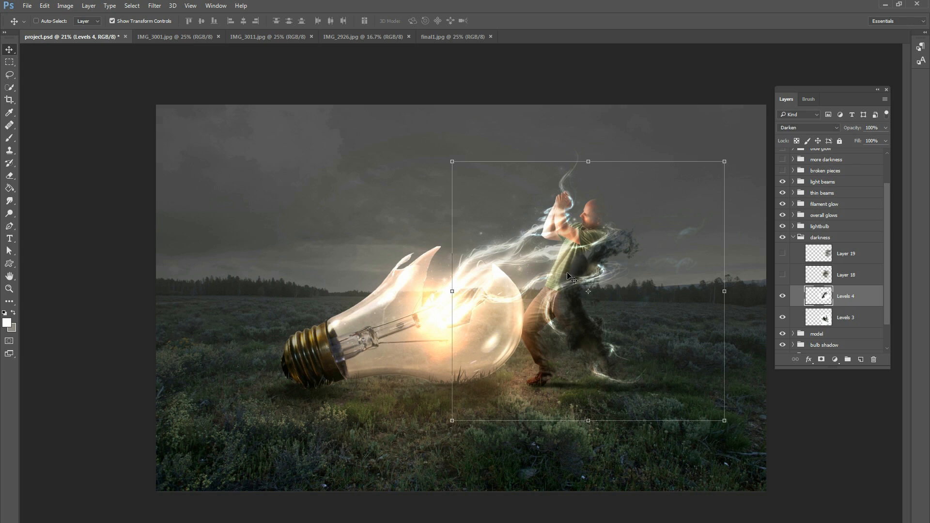
pyautogui.moveTo(607, 265); pyautogui.dragTo(569, 244)
pyautogui.press('ctrl')
pyautogui.hotkey('ctrl', 'z')
# Show Layer 18 in the darkness group and inspect the smoke behind the man up close.
pyautogui.click(783, 275)
pyautogui.click(834, 275)
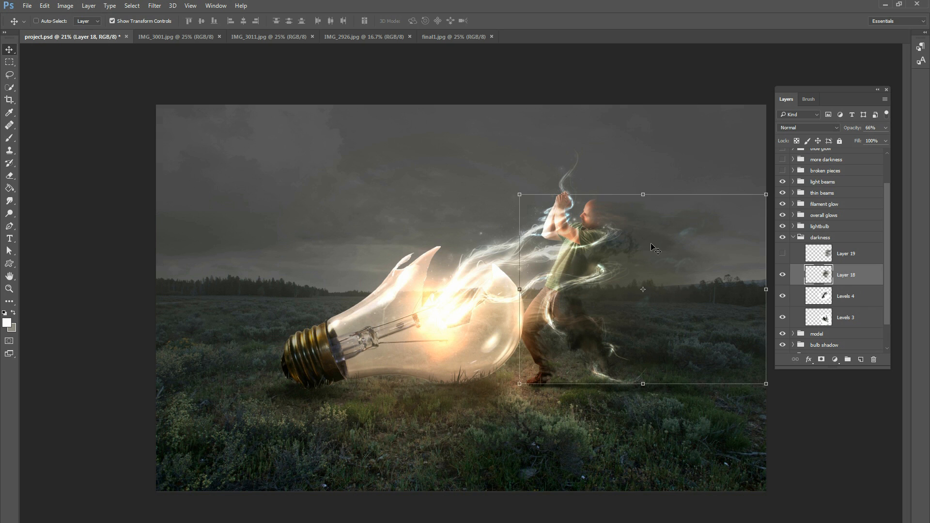
pyautogui.hotkey('ctrl', '+')
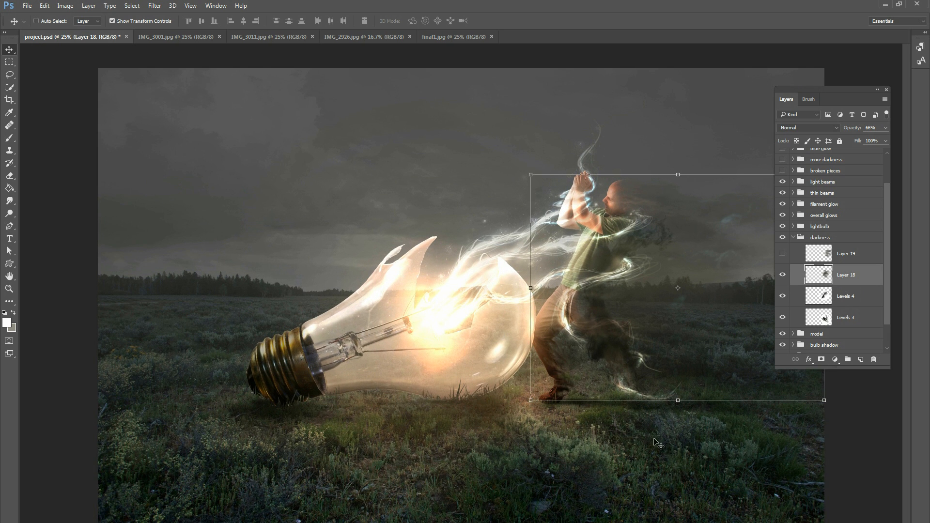
pyautogui.hotkey('ctrl', '+')
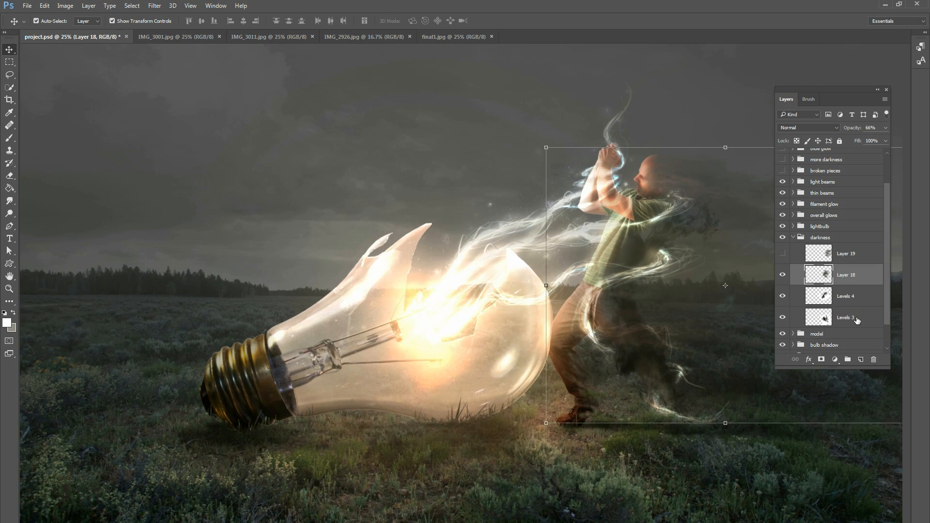
pyautogui.hotkey('ctrl', '+')
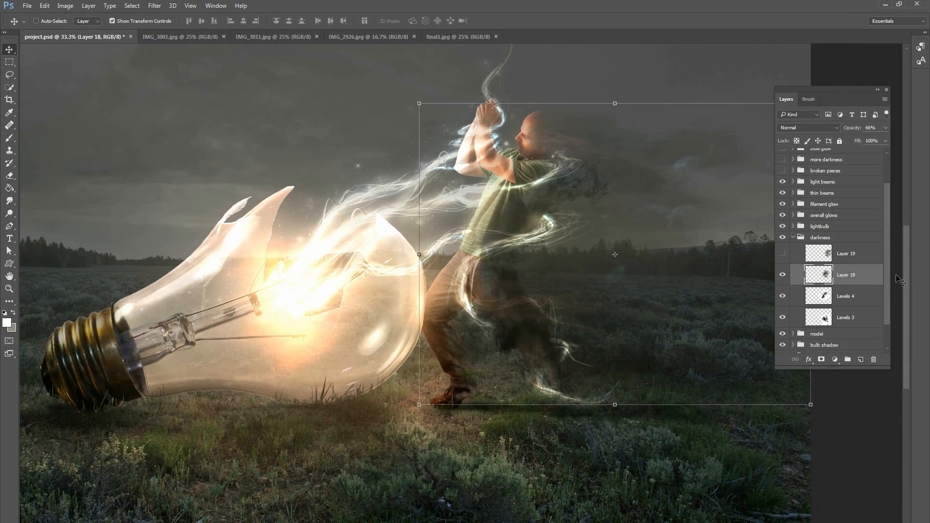
pyautogui.scroll(-3, 884, 308)
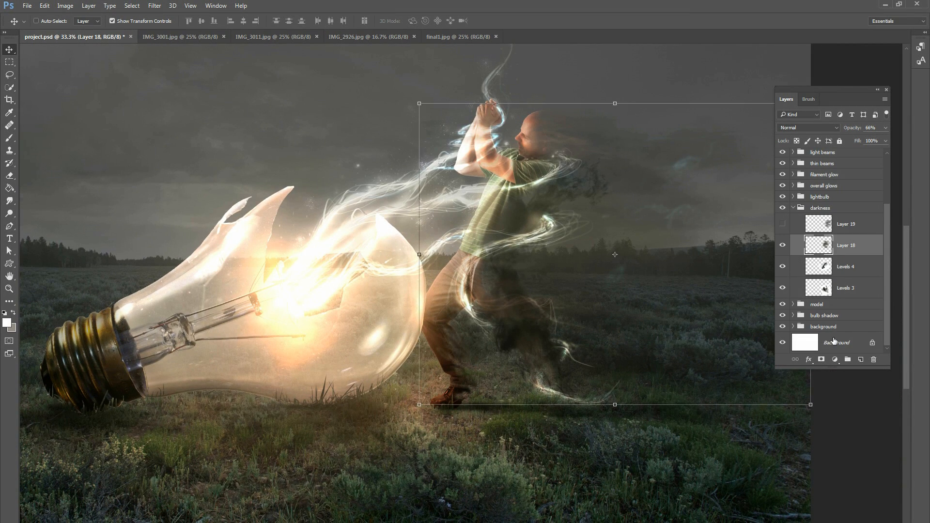
# Compare the image with and without Layer 18 of the darkness group around the man's back.
pyautogui.click(845, 343)
pyautogui.click(783, 246)
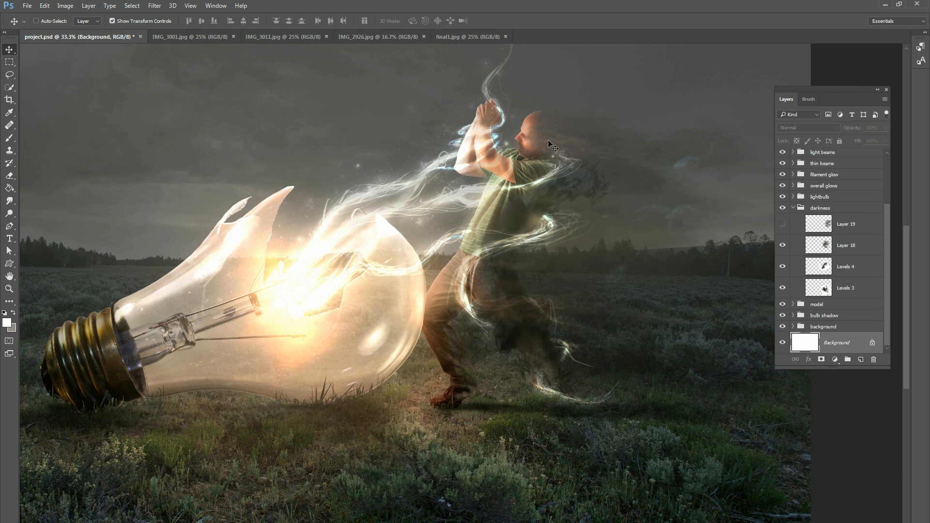
pyautogui.click(828, 248)
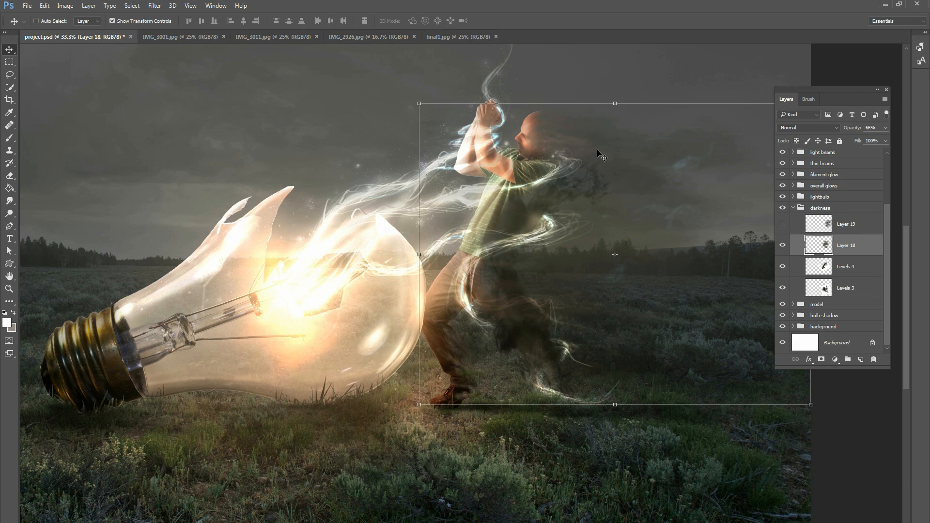
pyautogui.click(784, 246)
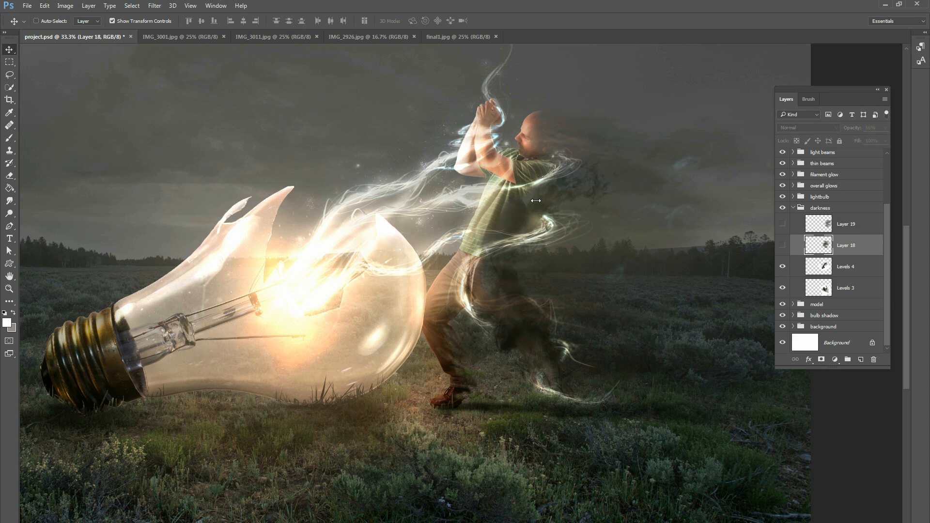
pyautogui.click(777, 243)
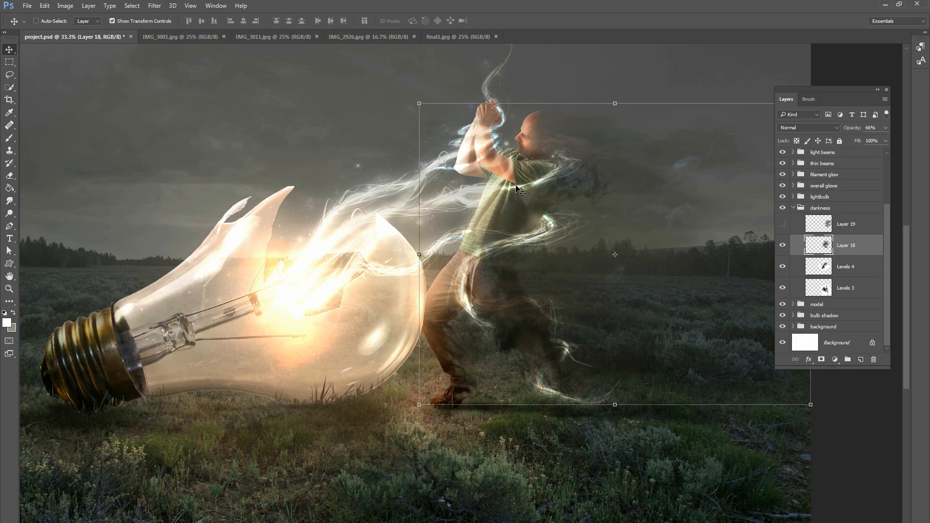
# Show and select Layer 19 in the darkness group, and toggle it to compare the dark haze behind the man.
pyautogui.click(782, 223)
pyautogui.click(837, 230)
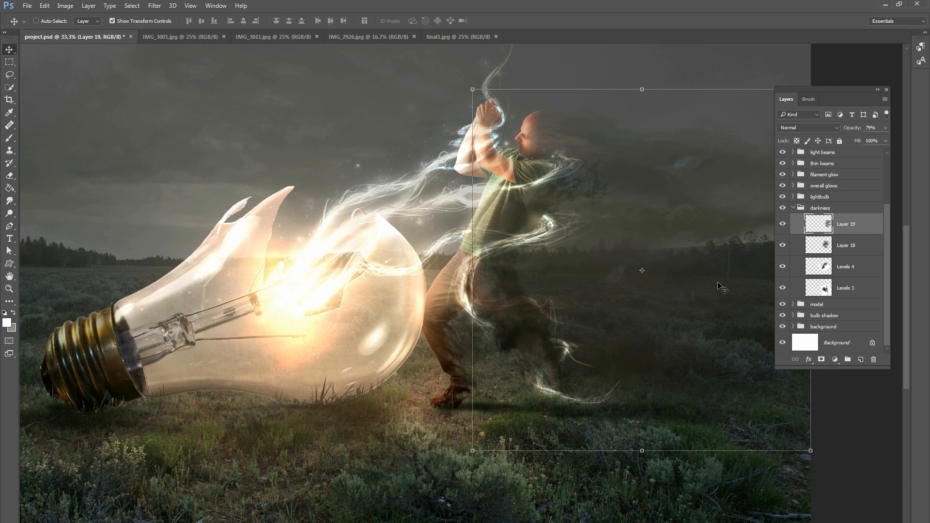
pyautogui.moveTo(735, 498); pyautogui.dragTo(624, 484)
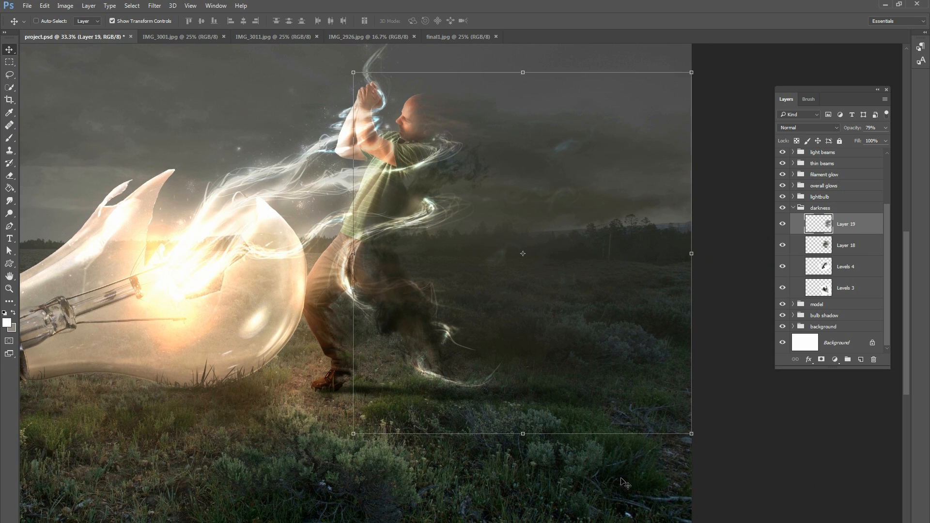
pyautogui.click(782, 223)
pyautogui.click(781, 225)
pyautogui.click(782, 224)
# Hide the darkness layers above Levels 3, and show Levels 4, Layer 18 and Layer 19 again one by one.
pyautogui.moveTo(782, 225); pyautogui.dragTo(782, 289)
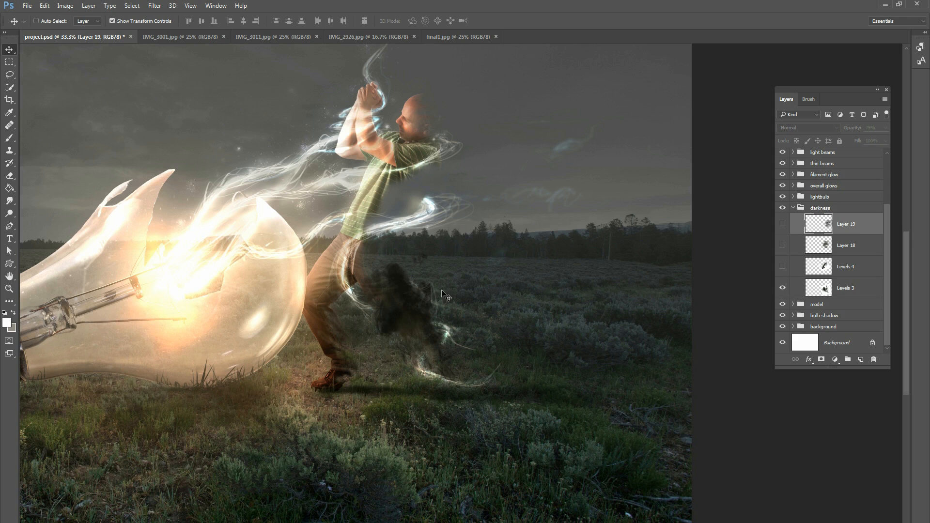
pyautogui.click(782, 266)
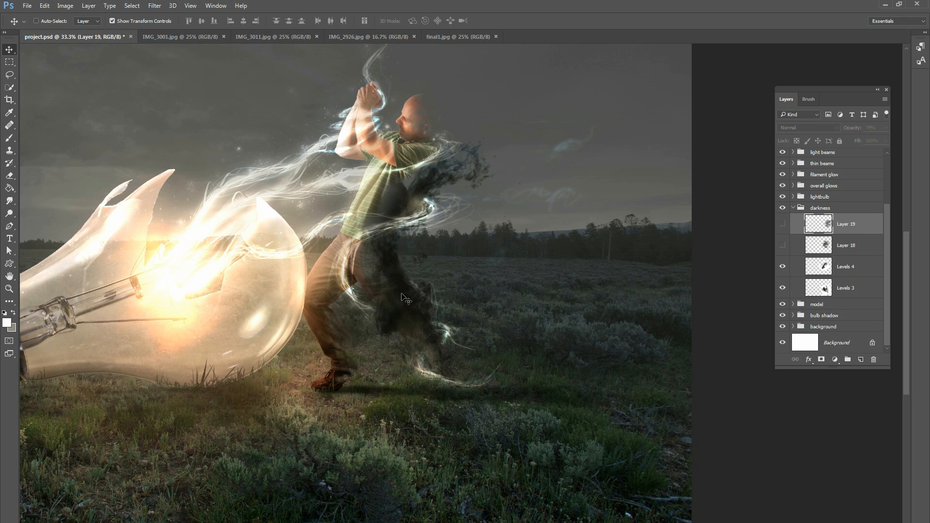
pyautogui.click(782, 245)
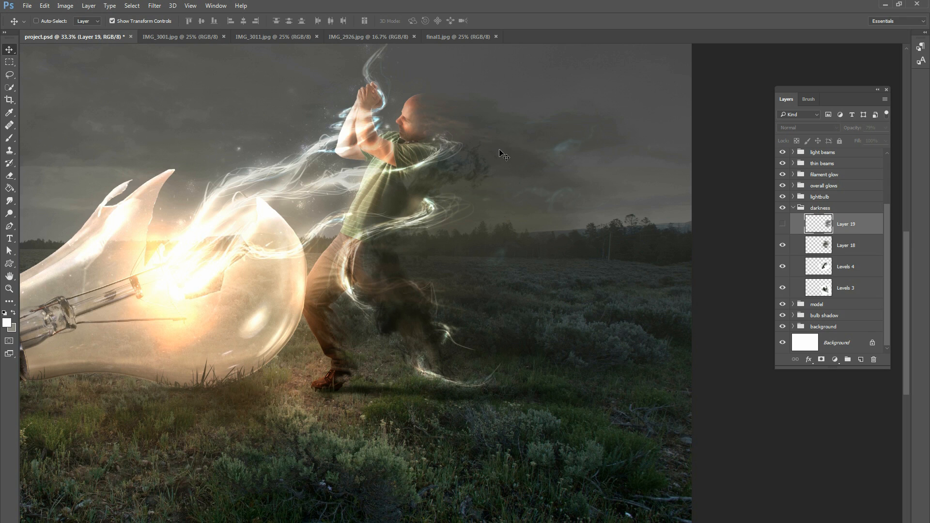
pyautogui.click(782, 223)
# Compare the composite with and without the whole darkness group, and collapse the group.
pyautogui.click(782, 208)
pyautogui.click(782, 208)
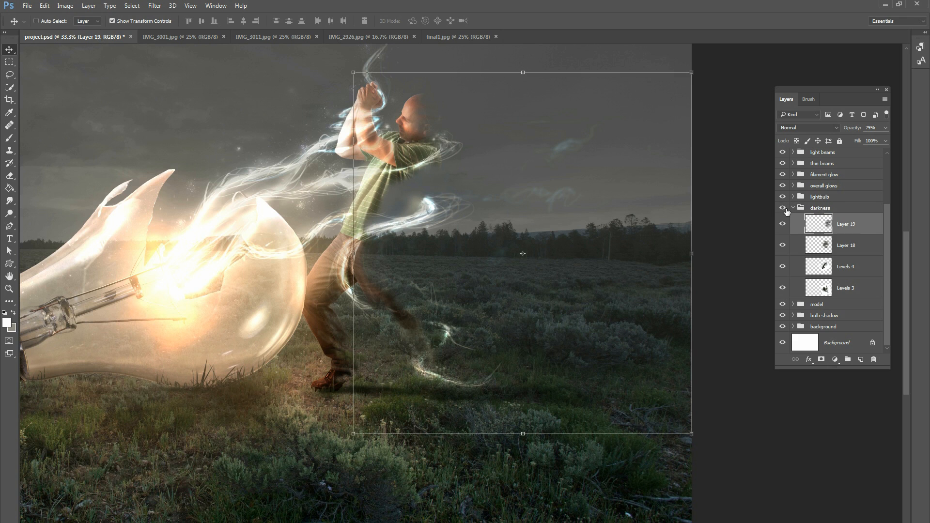
pyautogui.click(782, 208)
pyautogui.click(782, 208)
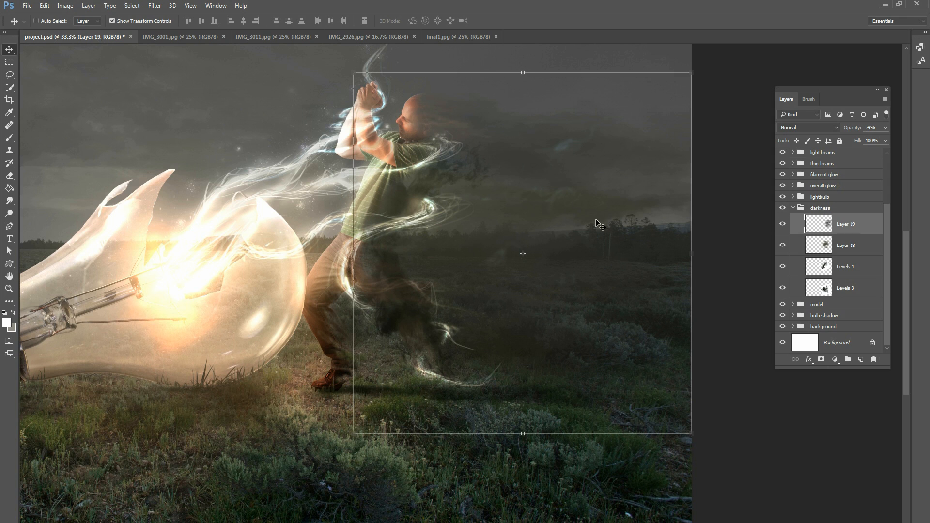
pyautogui.click(793, 207)
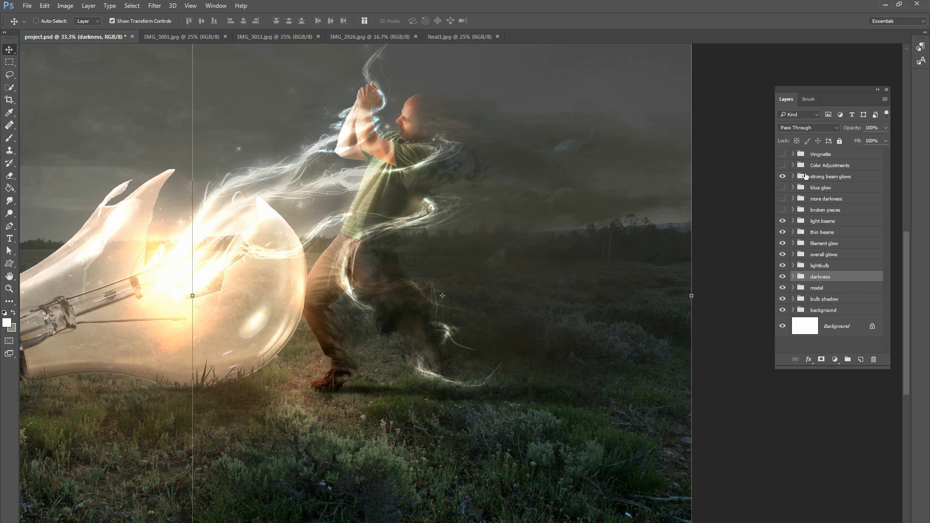
# Show and expand the more darkness group, and show its Layer 23 while comparing the image with and without it.
pyautogui.click(793, 199)
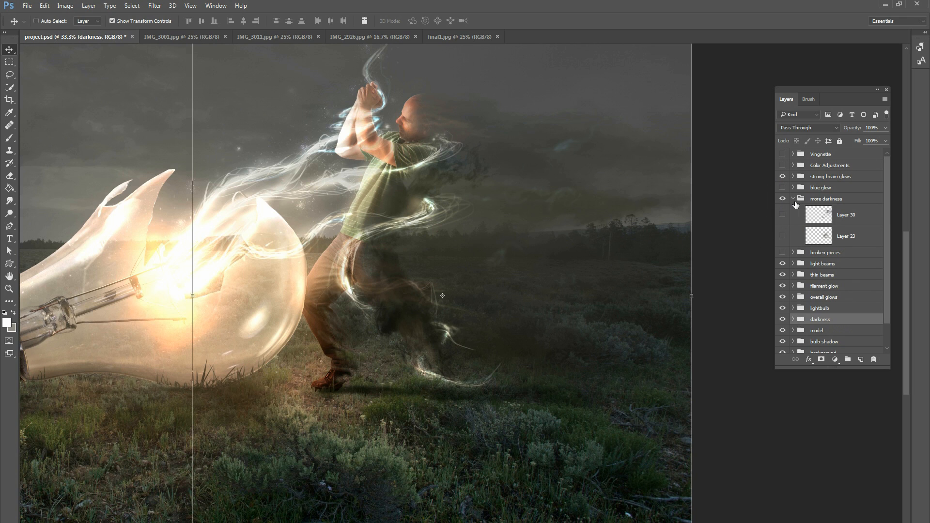
pyautogui.click(836, 237)
pyautogui.click(783, 237)
pyautogui.click(783, 237)
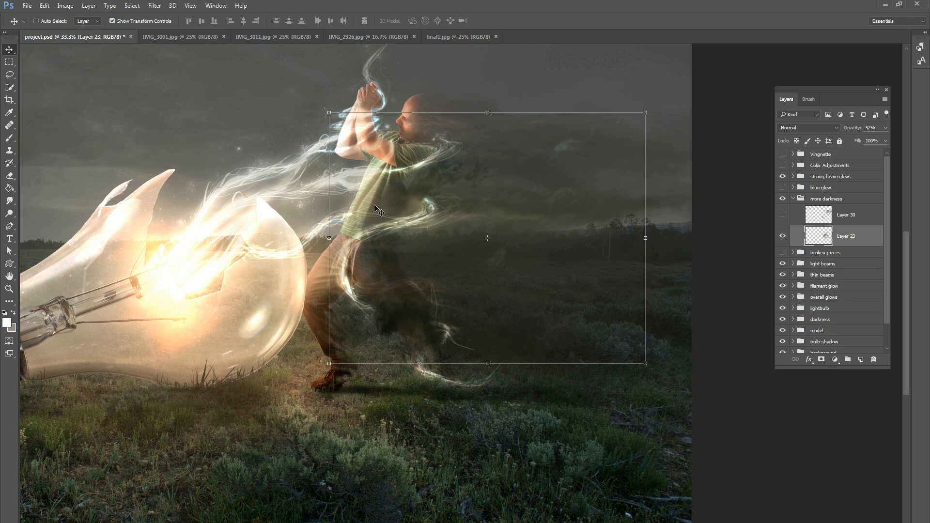
pyautogui.click(780, 235)
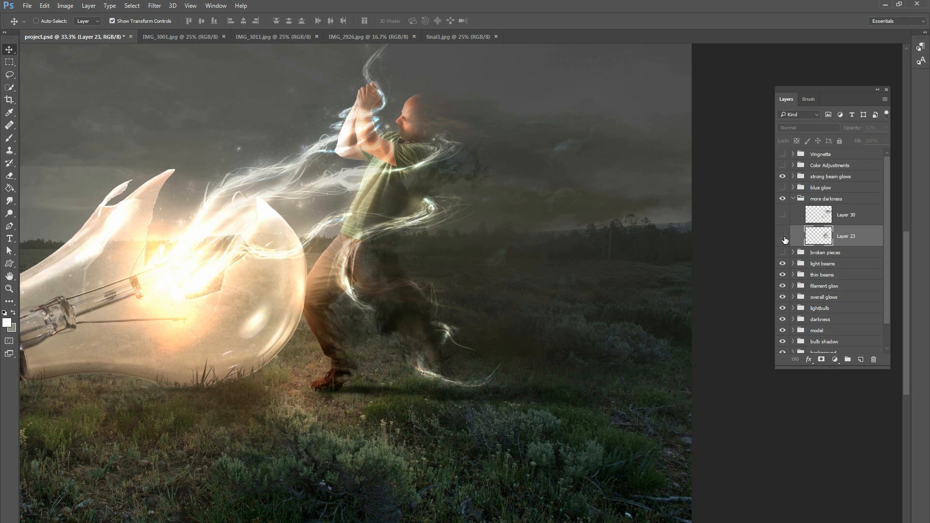
pyautogui.click(783, 236)
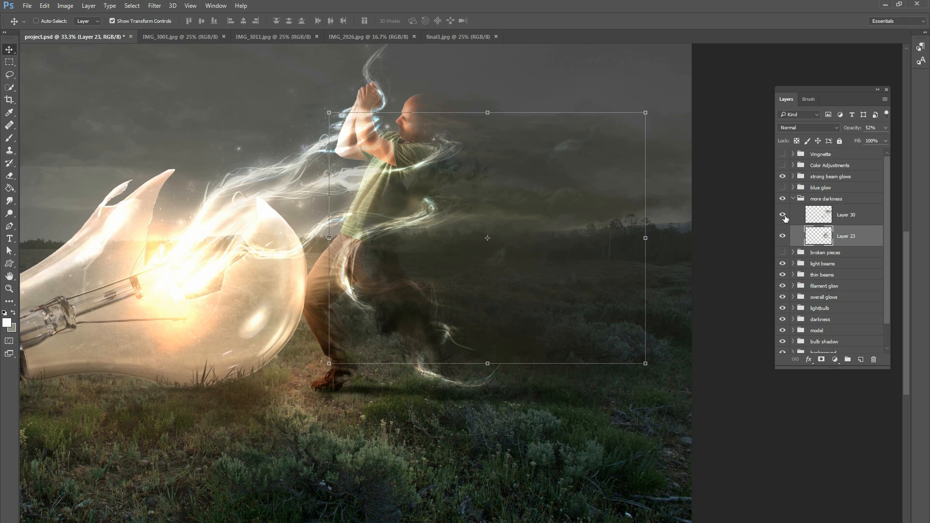
# Show and select Layer 30 in the more darkness group, and toggle it to compare the smoke streaks trailing off the man.
pyautogui.click(842, 218)
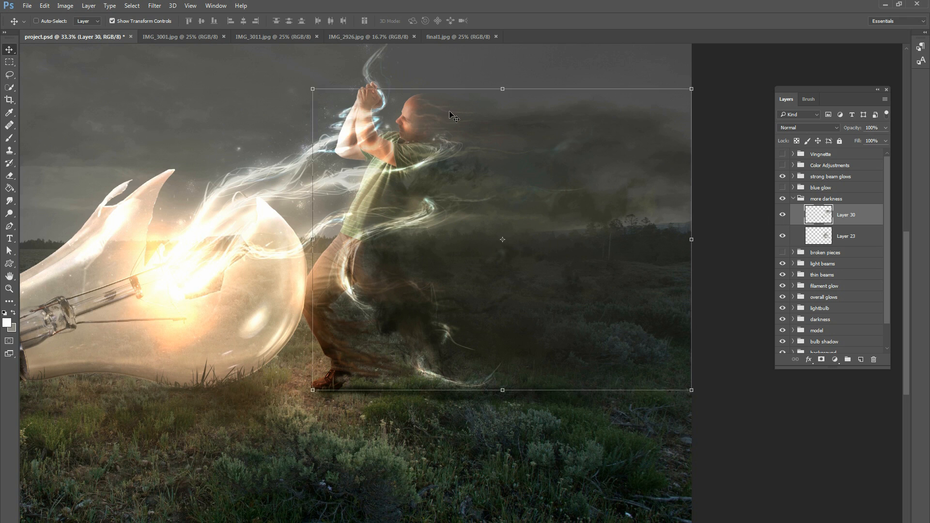
pyautogui.click(782, 214)
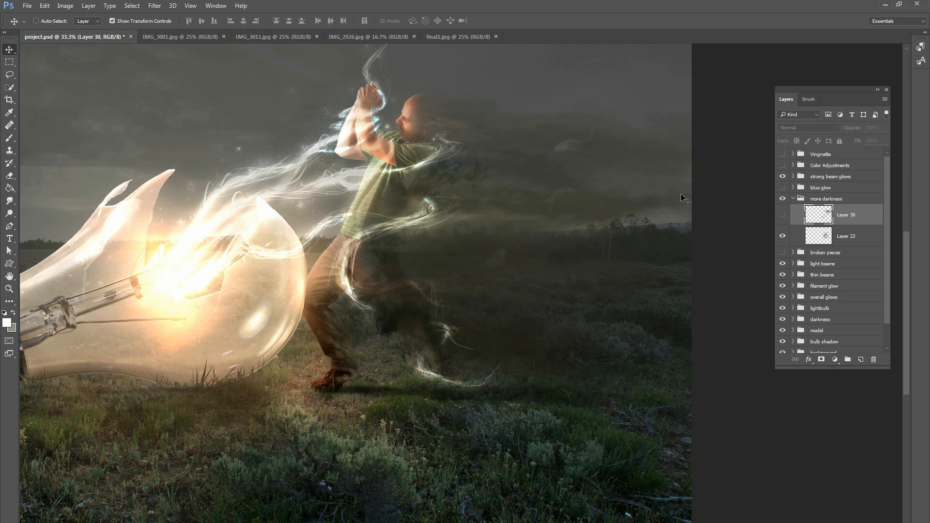
pyautogui.click(782, 213)
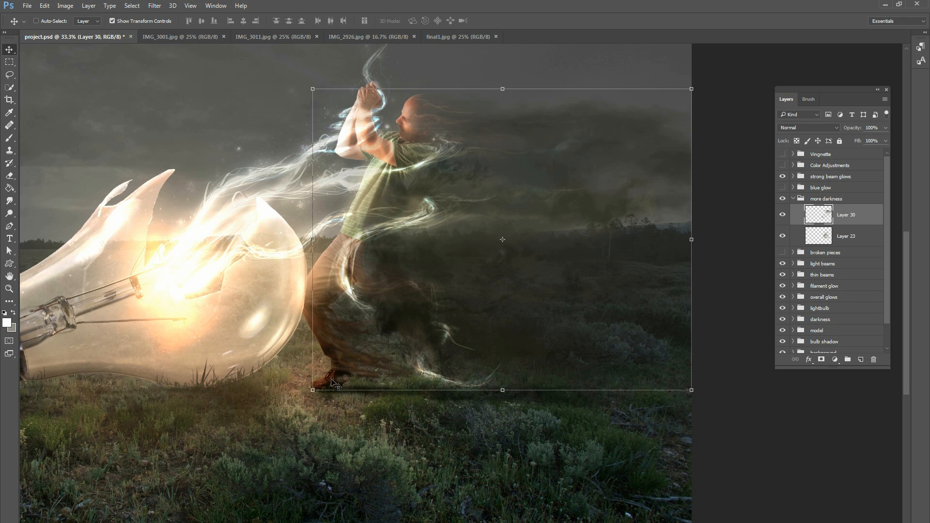
pyautogui.click(782, 216)
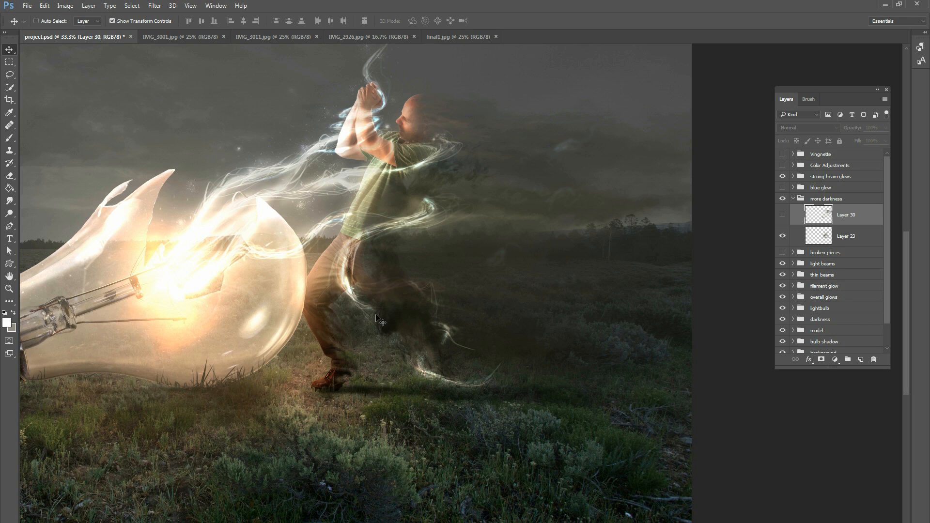
pyautogui.click(782, 219)
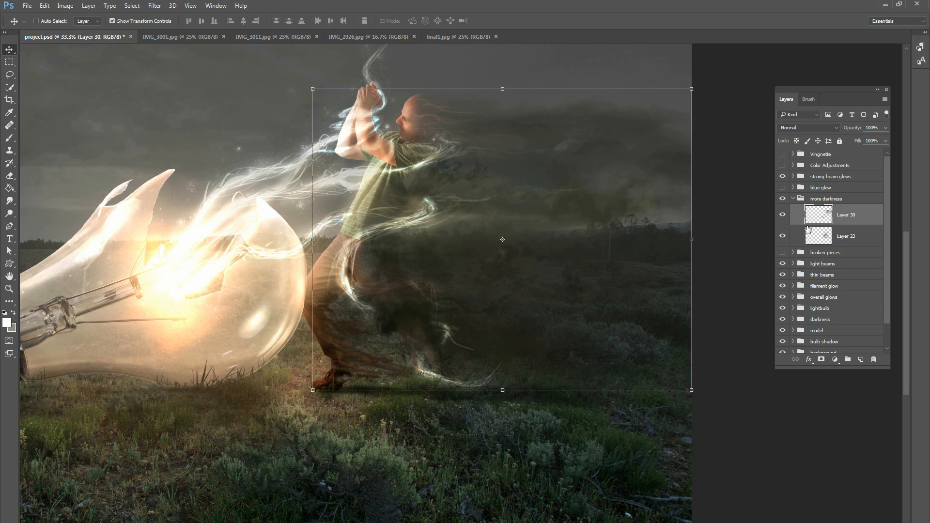
# Compare the composite with and without the entire more darkness group, and collapse the group.
pyautogui.click(782, 199)
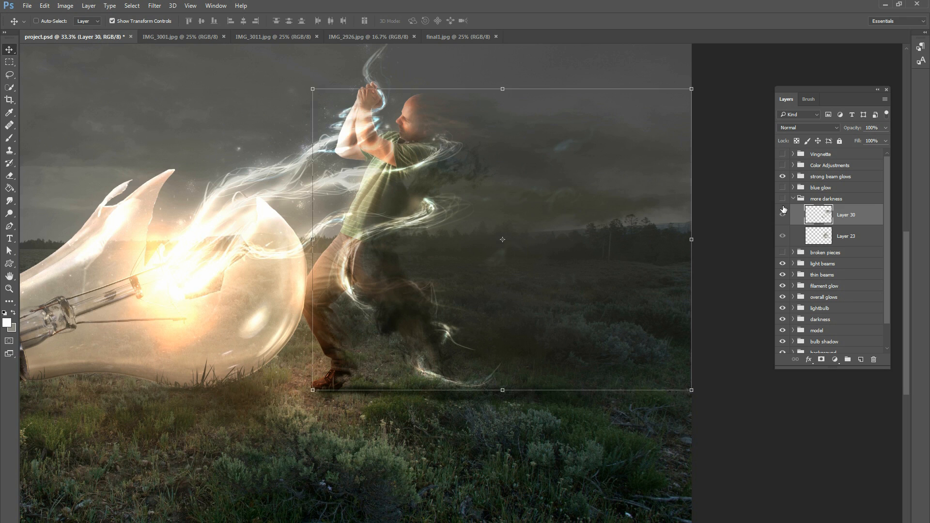
pyautogui.click(783, 200)
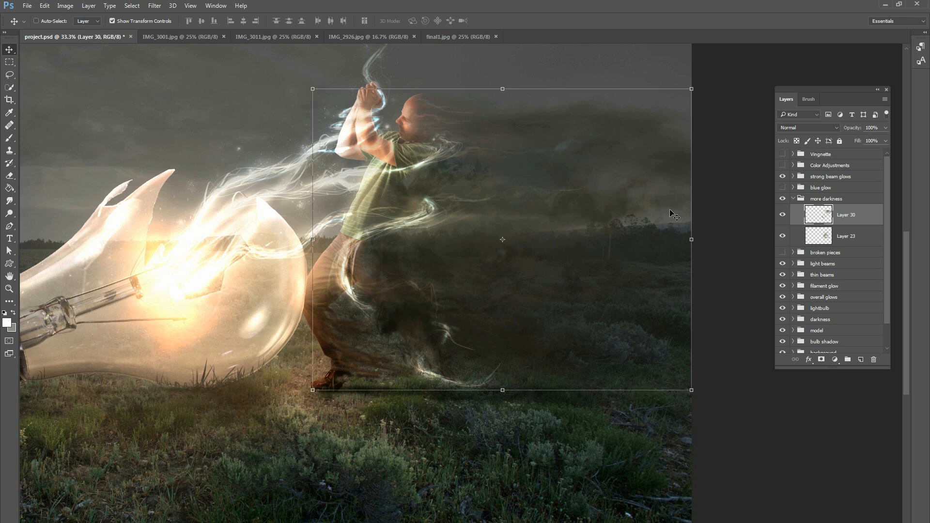
pyautogui.click(793, 199)
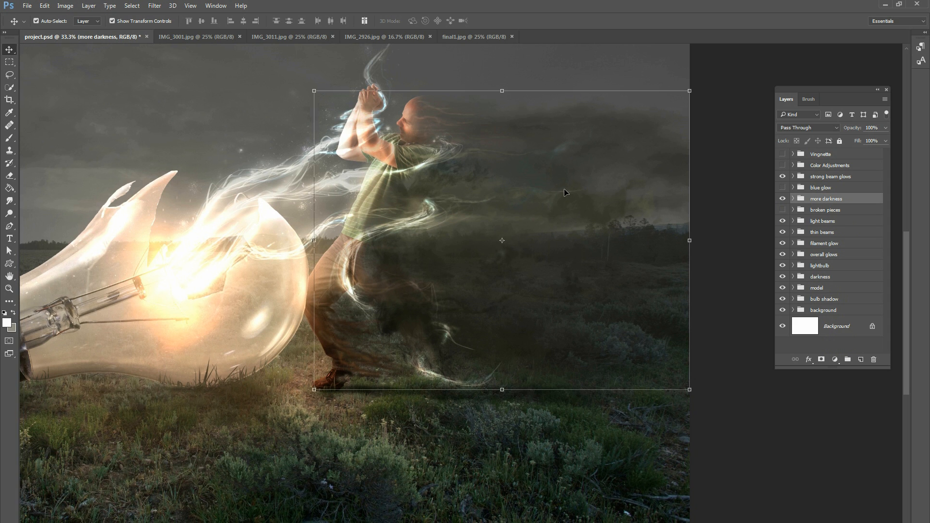
# Select the Background layer, expand the broken pieces group, and show its Layer 26, Layer 24 and Layer 24 copy.
pyautogui.hotkey('ctrl', '-')
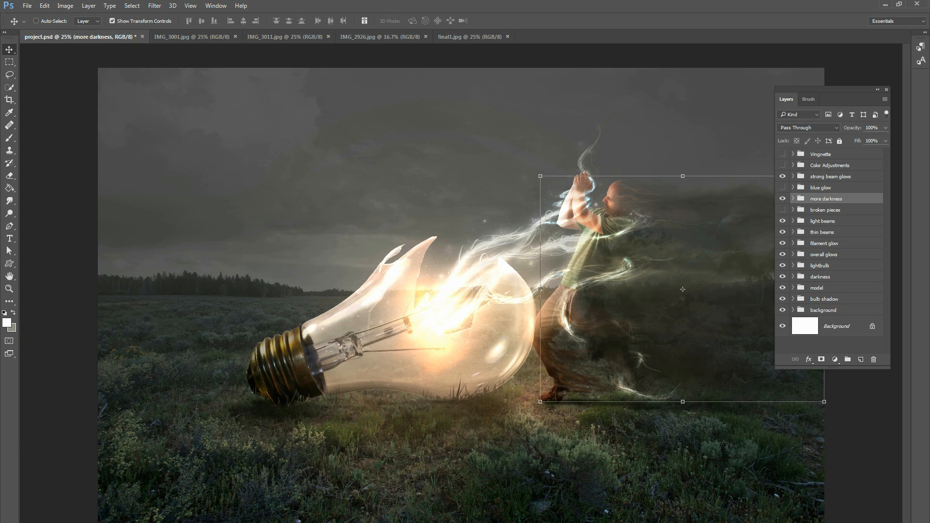
pyautogui.press('Return')
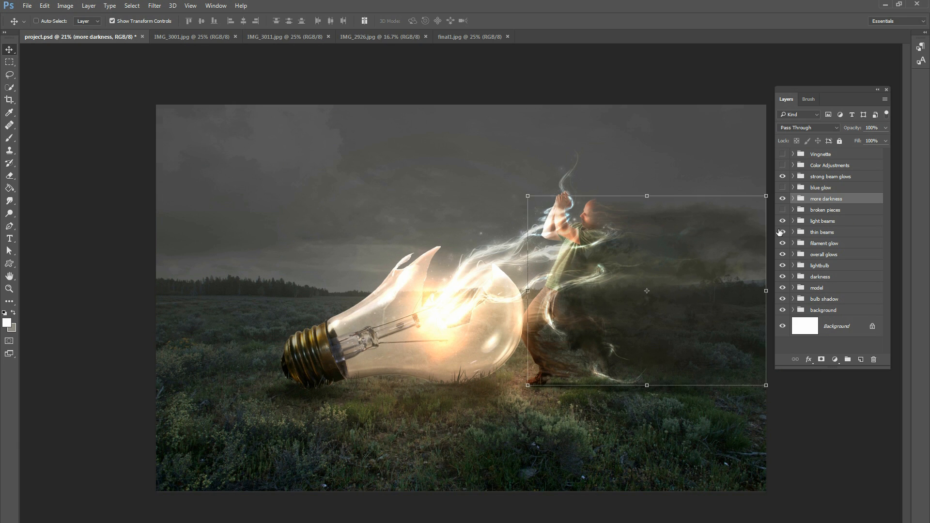
pyautogui.click(840, 331)
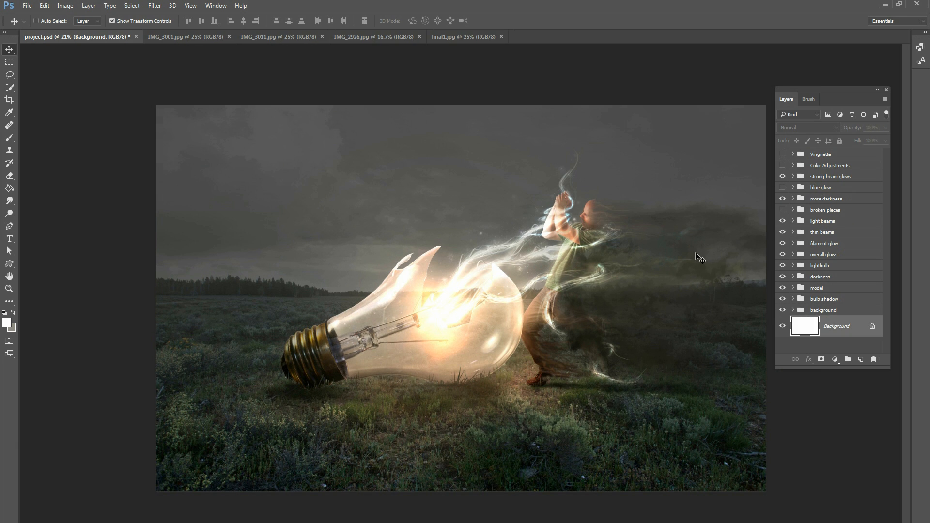
pyautogui.click(793, 210)
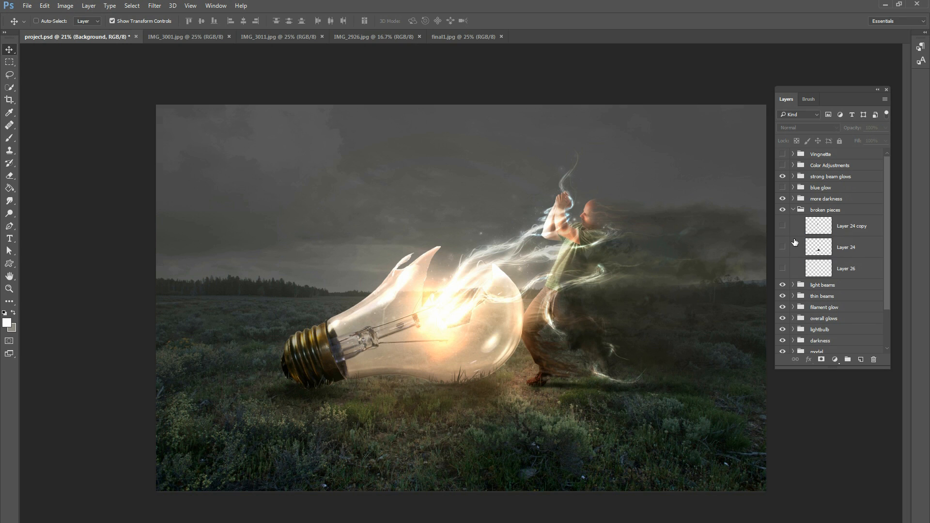
pyautogui.click(784, 270)
pyautogui.click(782, 248)
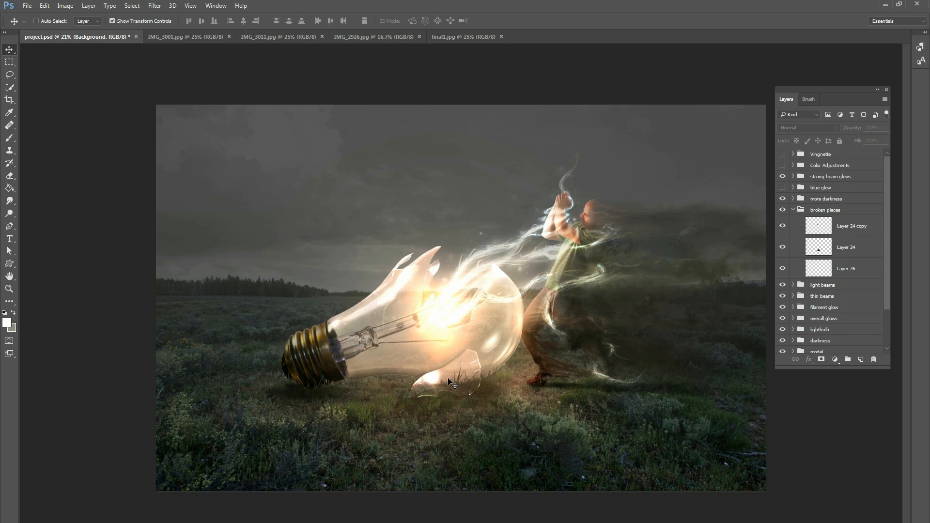
# Compare the bulb with and without the broken pieces group, and collapse the group.
pyautogui.click(782, 210)
pyautogui.click(782, 210)
pyautogui.click(783, 209)
pyautogui.click(783, 209)
pyautogui.click(793, 210)
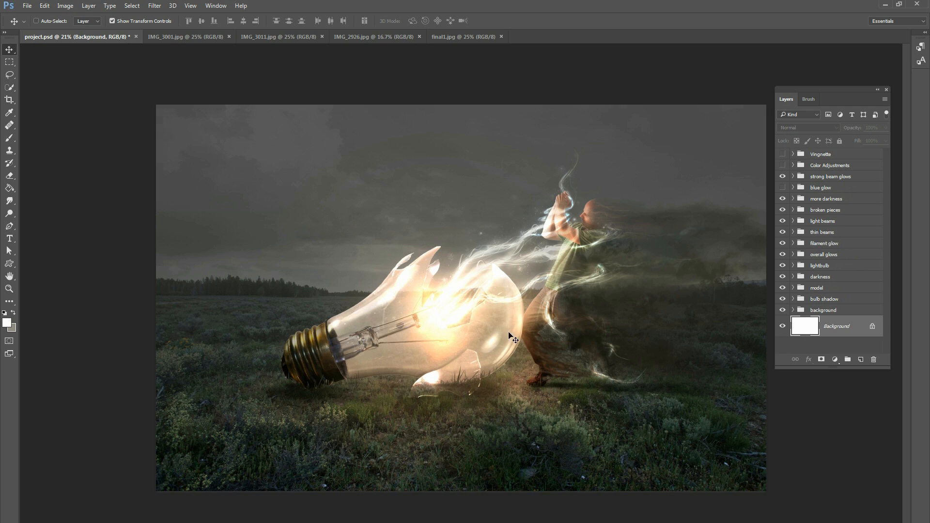
# Show and expand the blue glow group, toggle its Layer 27 to compare the effect, and collapse the group.
pyautogui.click(782, 187)
pyautogui.click(793, 187)
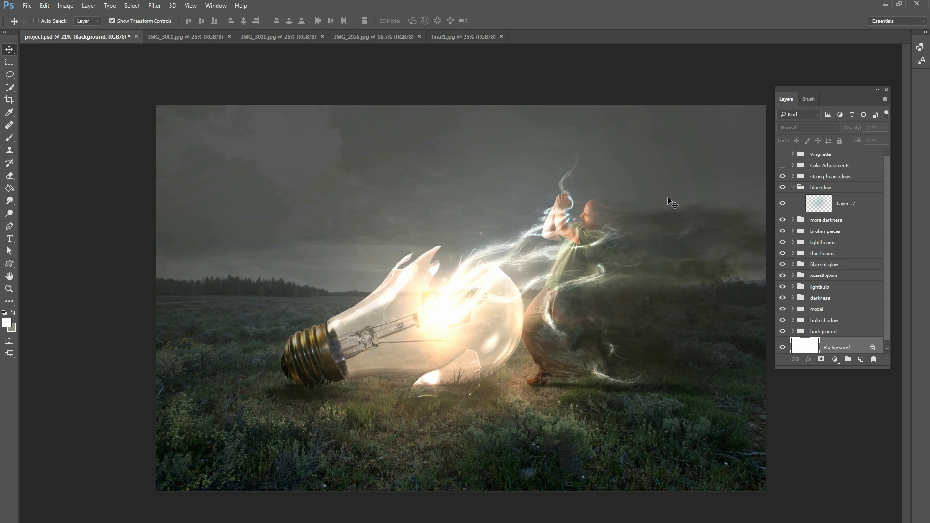
pyautogui.click(783, 204)
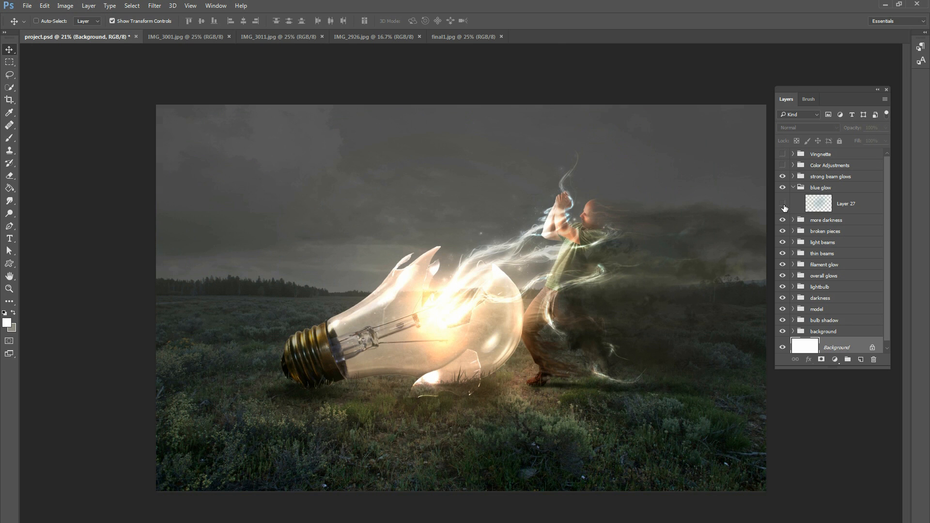
pyautogui.click(782, 205)
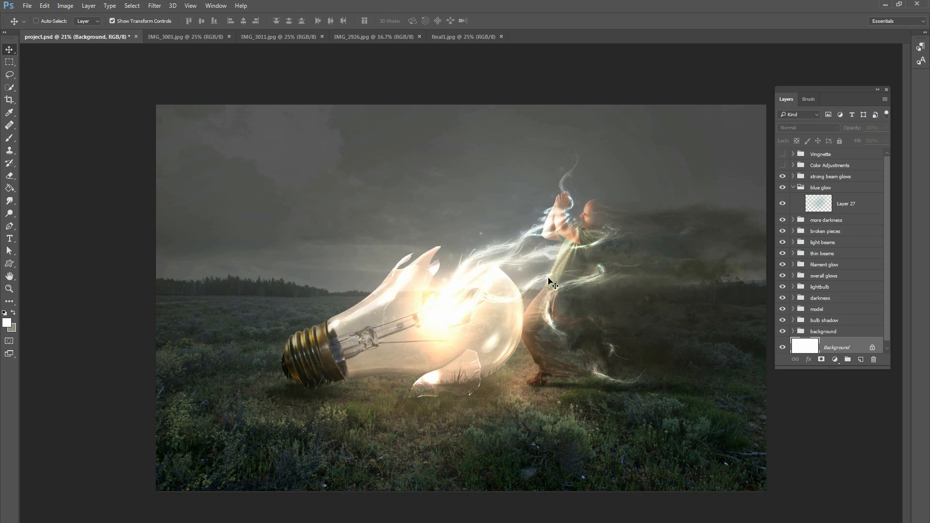
pyautogui.click(796, 188)
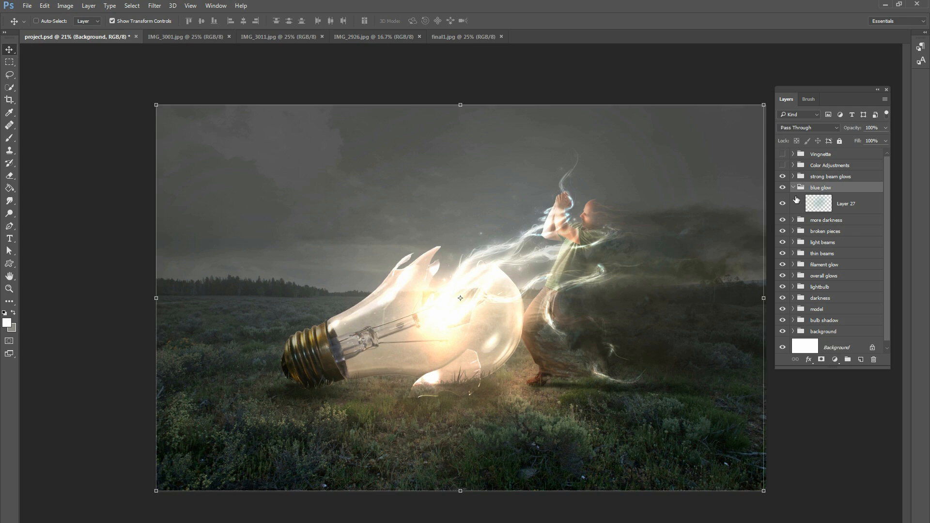
pyautogui.click(794, 188)
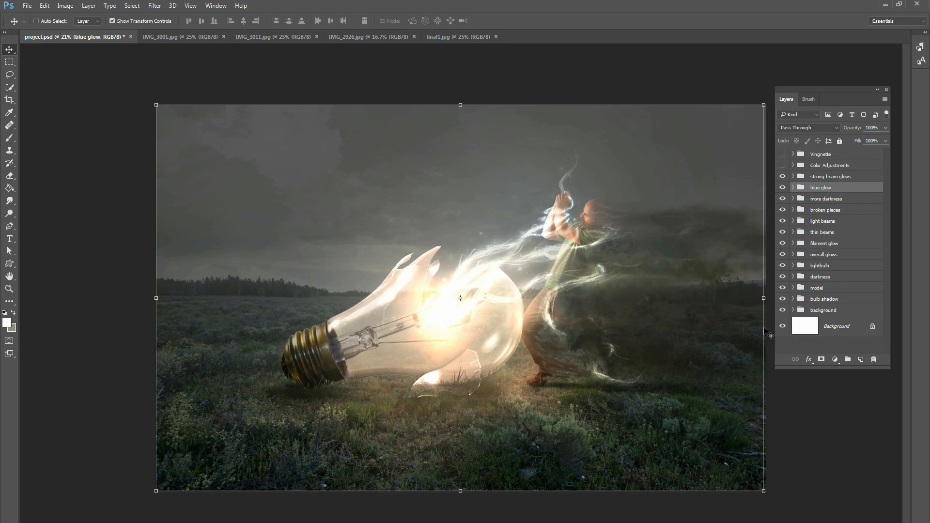
# Show and expand the Color Adjustments group, compare its upper gradient map, and enable its vibrance and two masked adjustment layers.
pyautogui.click(793, 166)
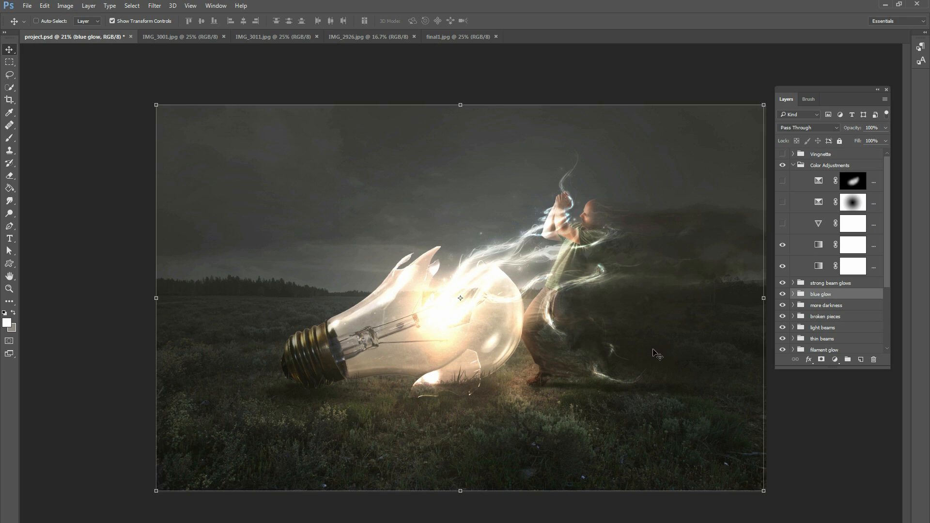
pyautogui.click(783, 245)
pyautogui.click(782, 245)
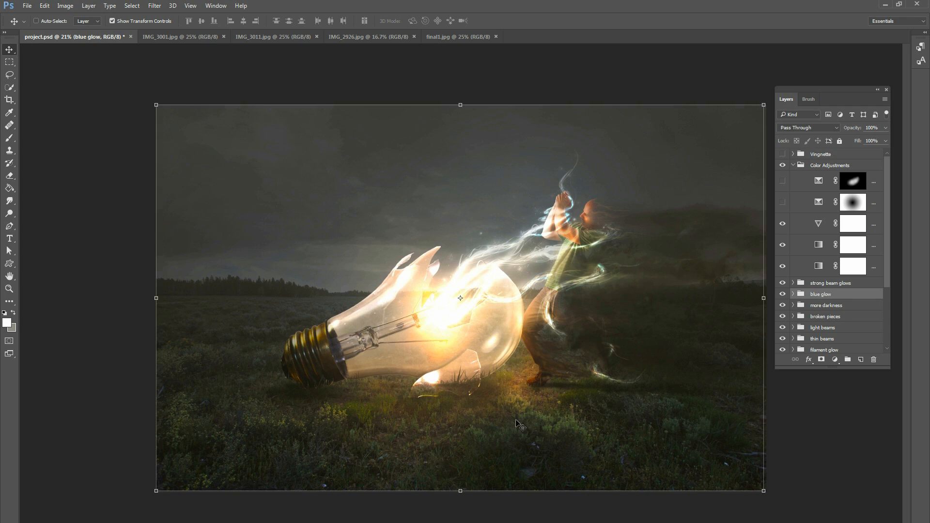
pyautogui.click(782, 224)
pyautogui.click(782, 223)
pyautogui.click(782, 203)
pyautogui.click(783, 183)
# Collapse the Color Adjustments group and compare the composite with and without it, leaving the group visible.
pyautogui.click(793, 166)
pyautogui.click(783, 165)
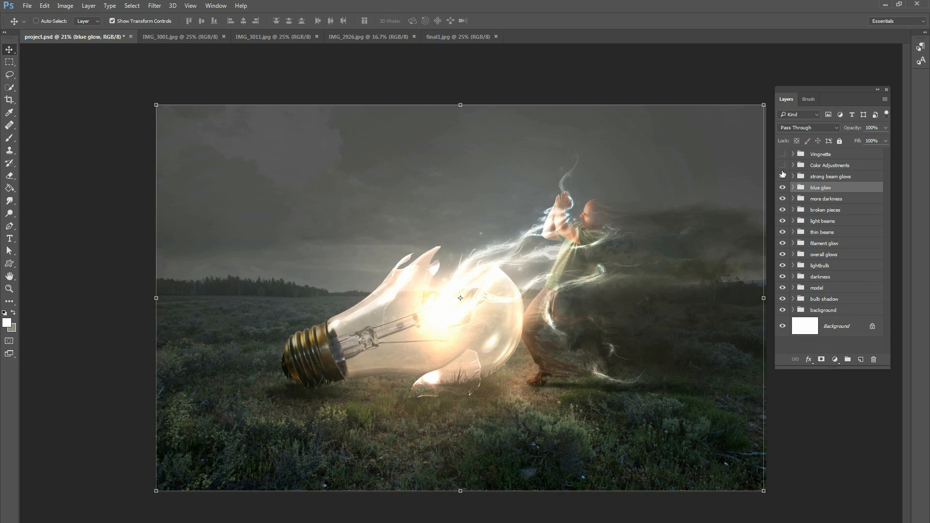
pyautogui.click(783, 165)
pyautogui.click(782, 166)
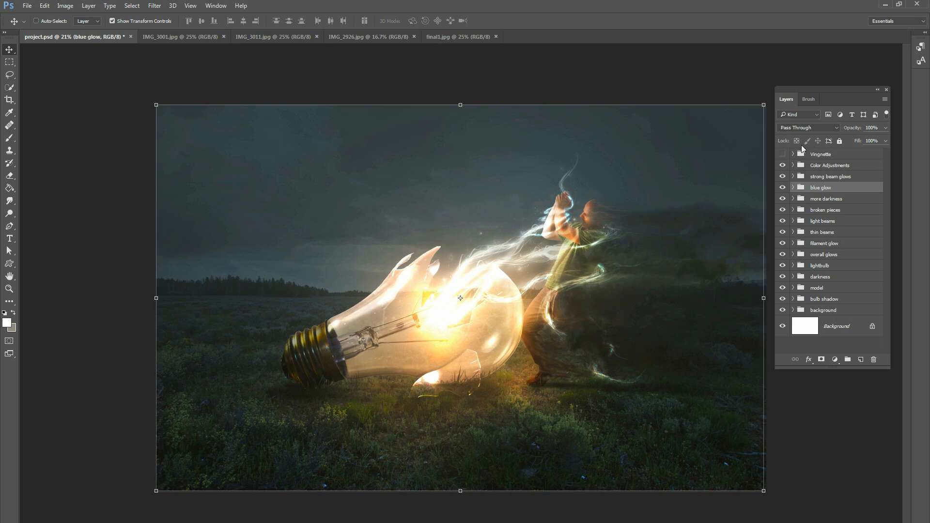
# Show and expand the Vingnette group, enable its masked Levels layer, compare the effect, and collapse the group.
pyautogui.click(783, 153)
pyautogui.click(793, 154)
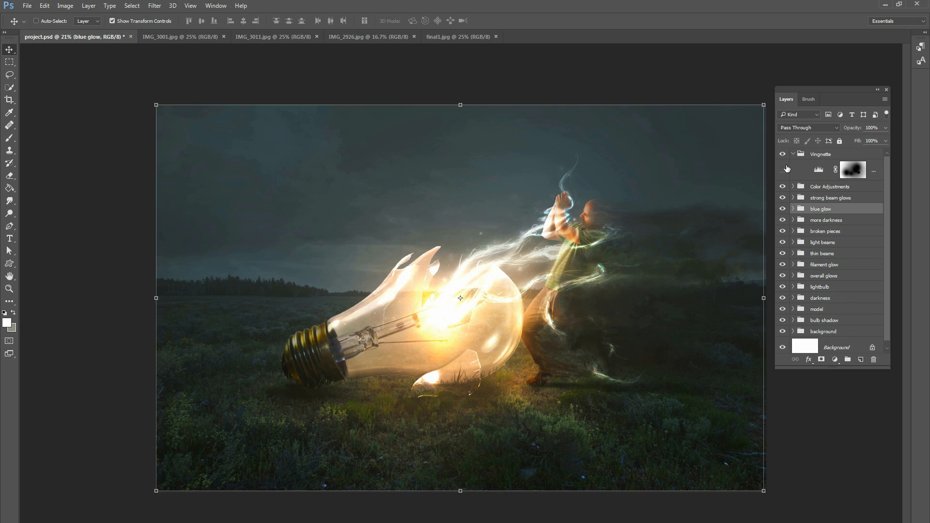
pyautogui.click(783, 170)
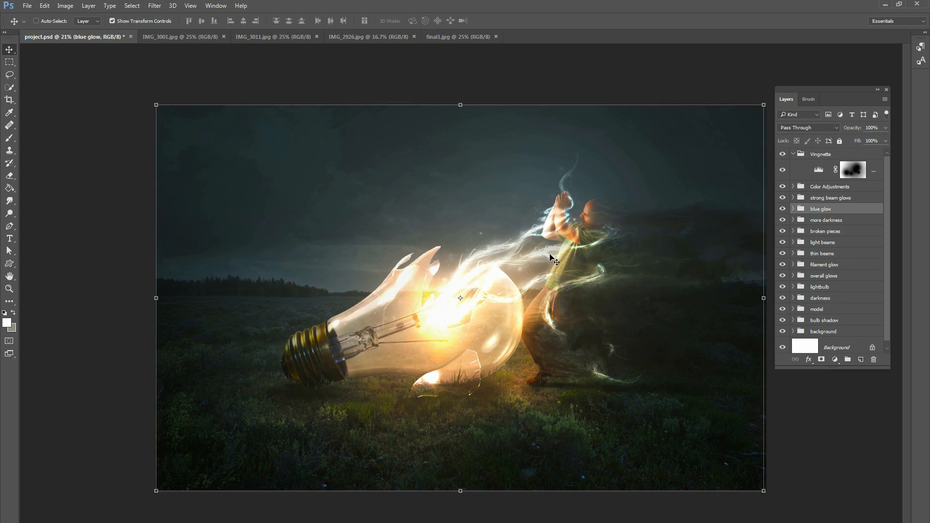
pyautogui.click(783, 171)
pyautogui.click(782, 170)
pyautogui.click(793, 155)
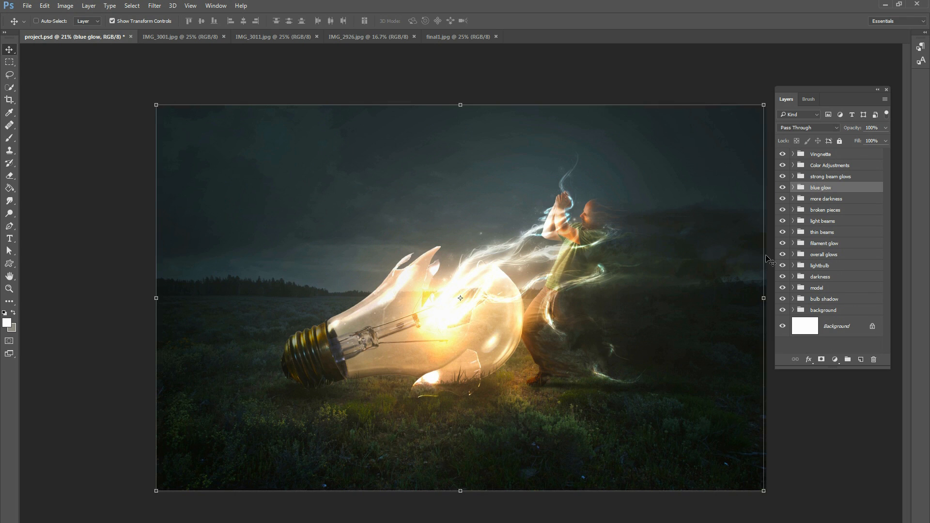
# Hide every group above the background group, and show only the lightbulb, model and bulb shadow groups again.
pyautogui.moveTo(782, 155); pyautogui.dragTo(782, 303)
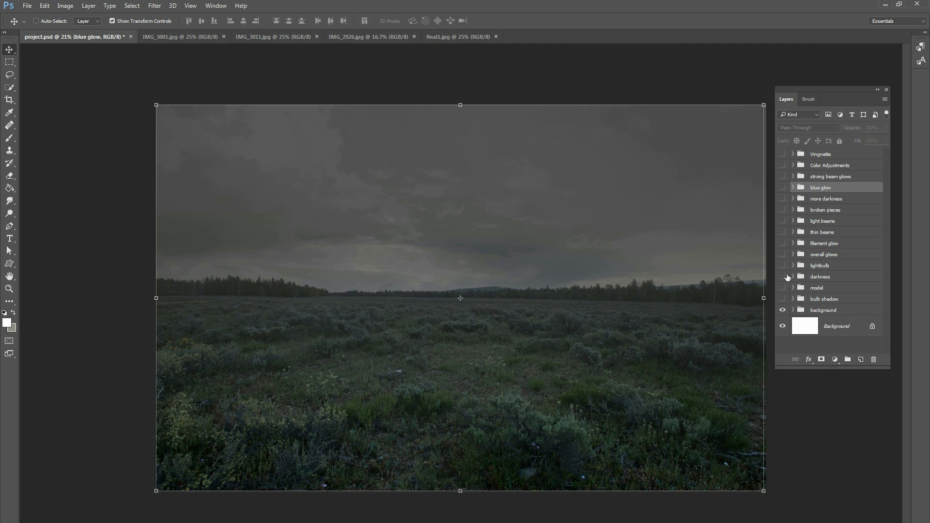
pyautogui.click(782, 266)
pyautogui.click(783, 287)
pyautogui.click(782, 299)
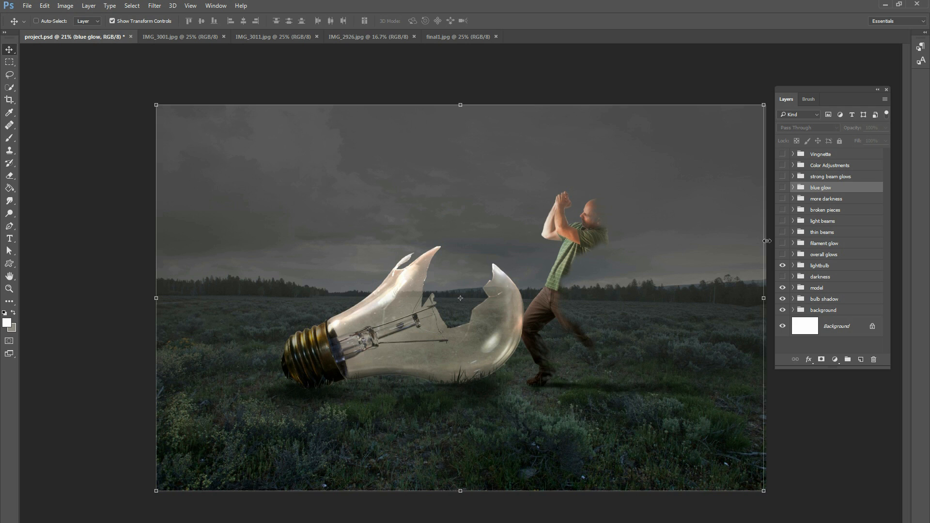
# Show the filament glow, overall glows, blue glow, thin beams, light beams and strong beam glows groups one by one.
pyautogui.click(783, 244)
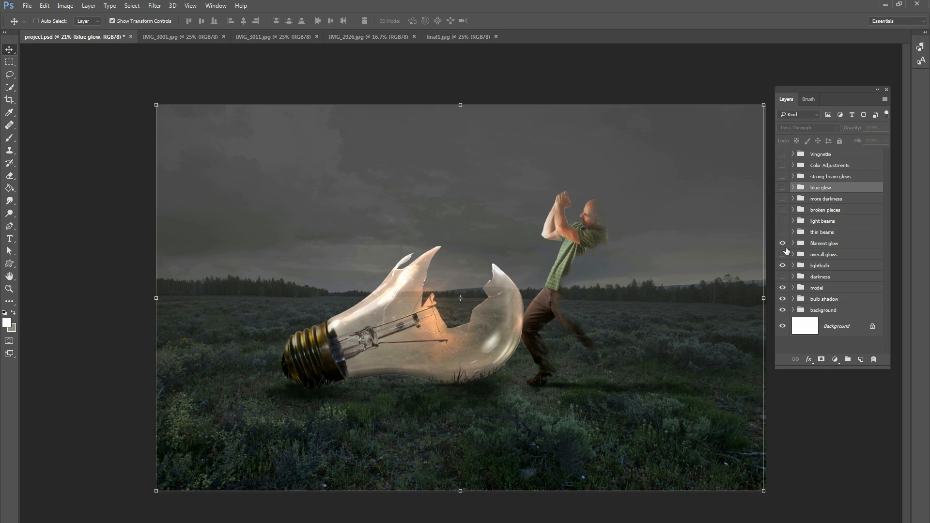
pyautogui.click(783, 254)
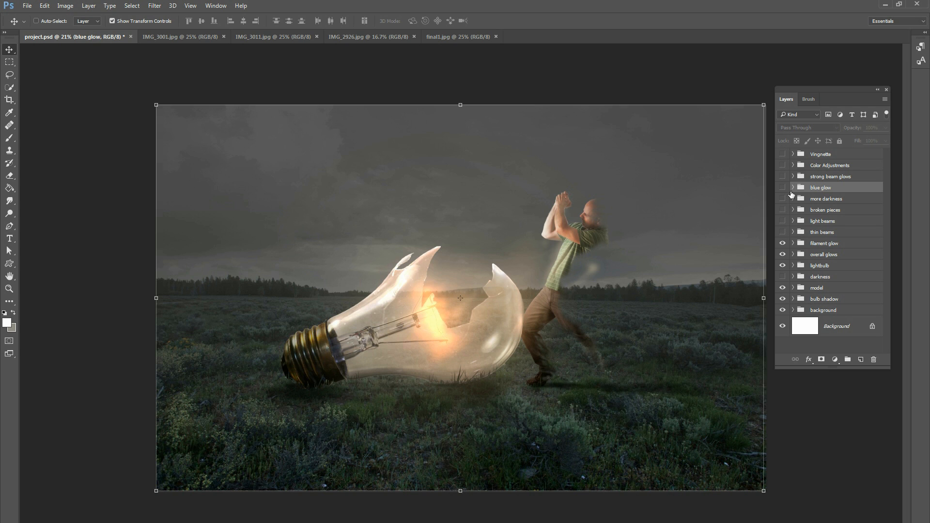
pyautogui.click(782, 188)
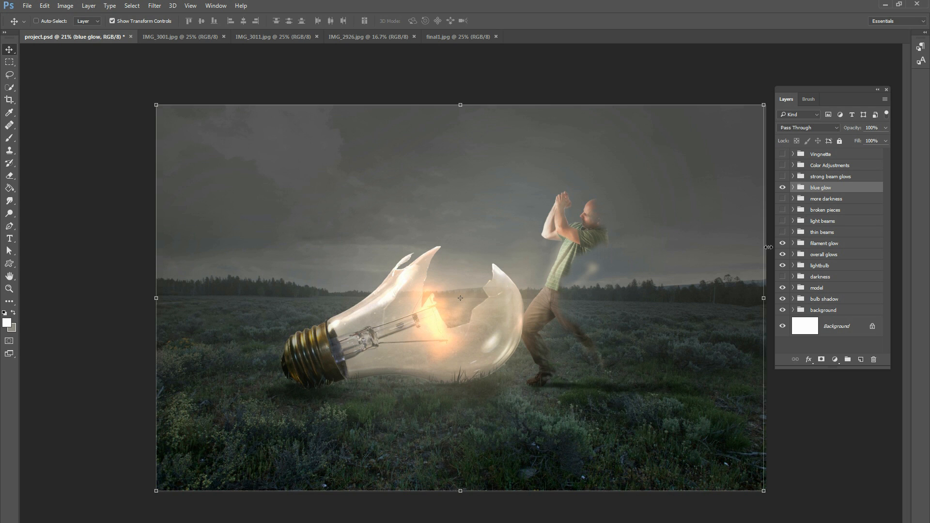
pyautogui.click(782, 234)
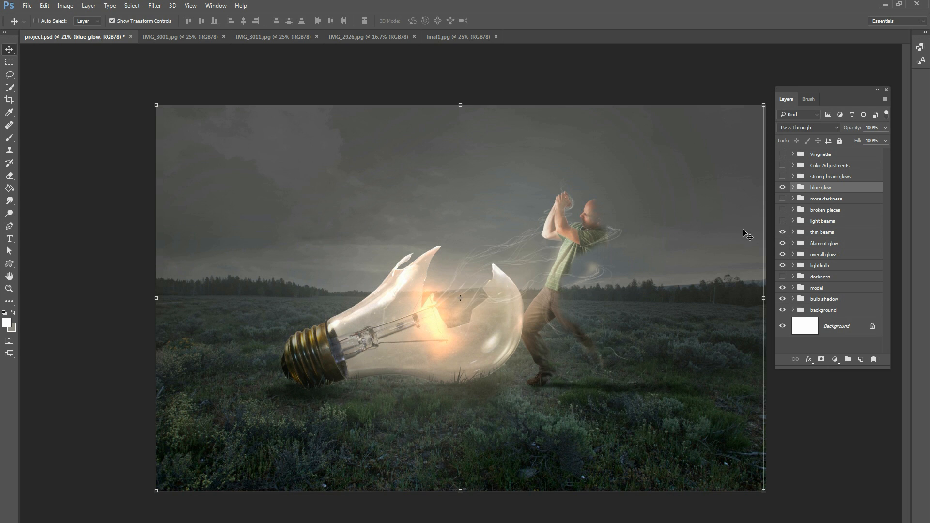
pyautogui.click(782, 222)
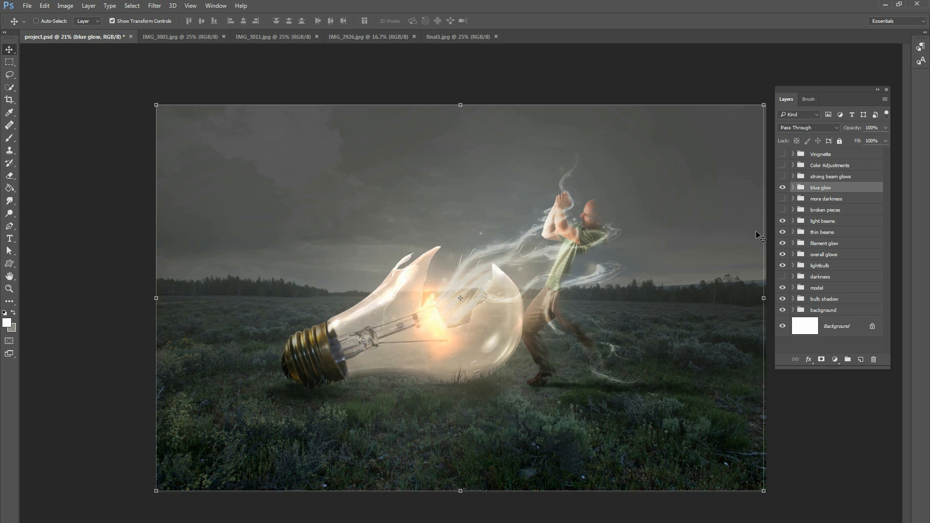
pyautogui.click(782, 176)
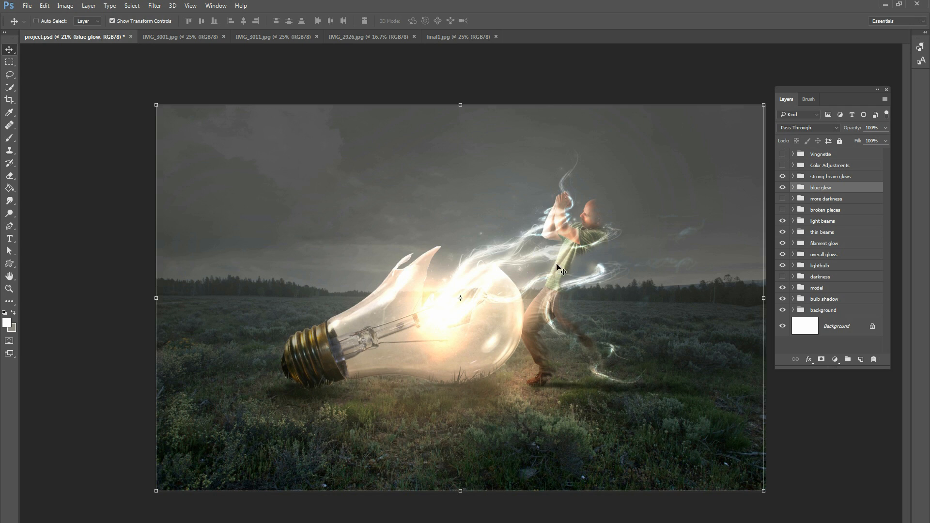
# Show the remaining darkness, more darkness, broken pieces, Color Adjustments and Vingnette groups to complete the composite.
pyautogui.click(782, 276)
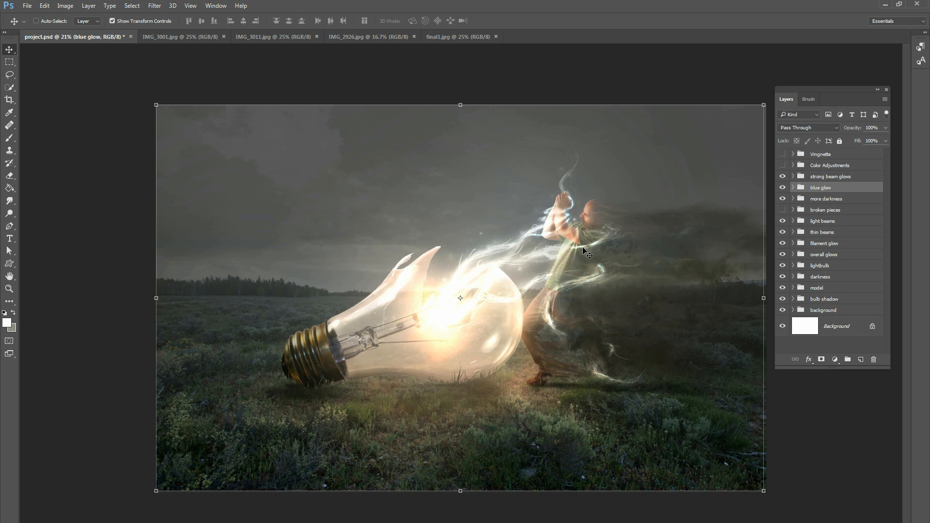
pyautogui.click(782, 210)
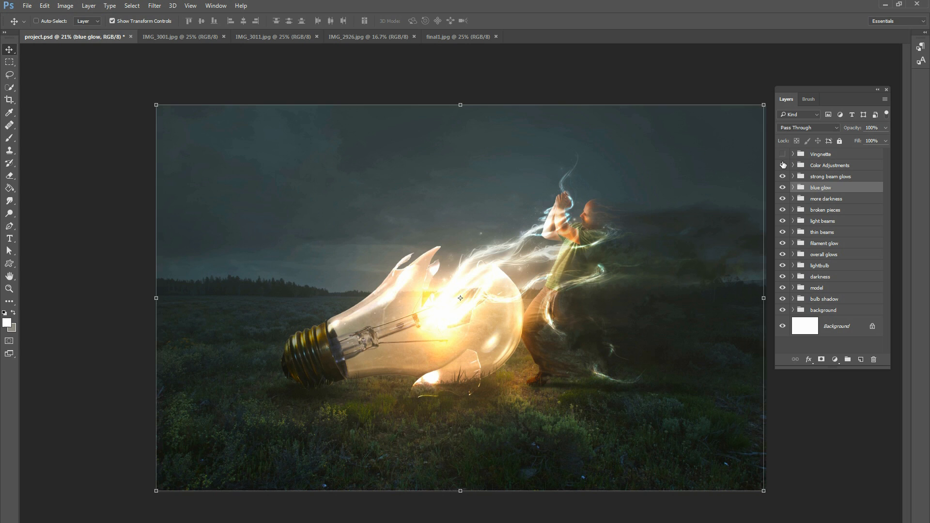
pyautogui.click(782, 154)
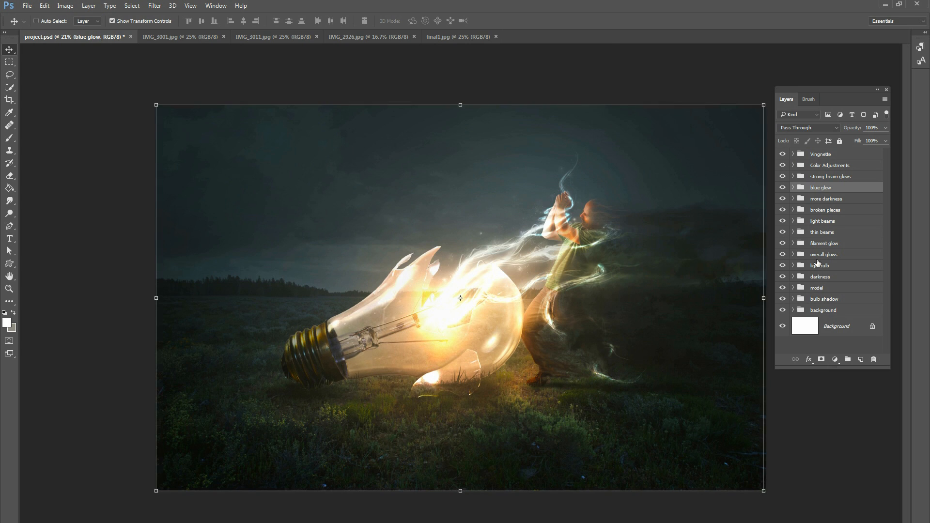